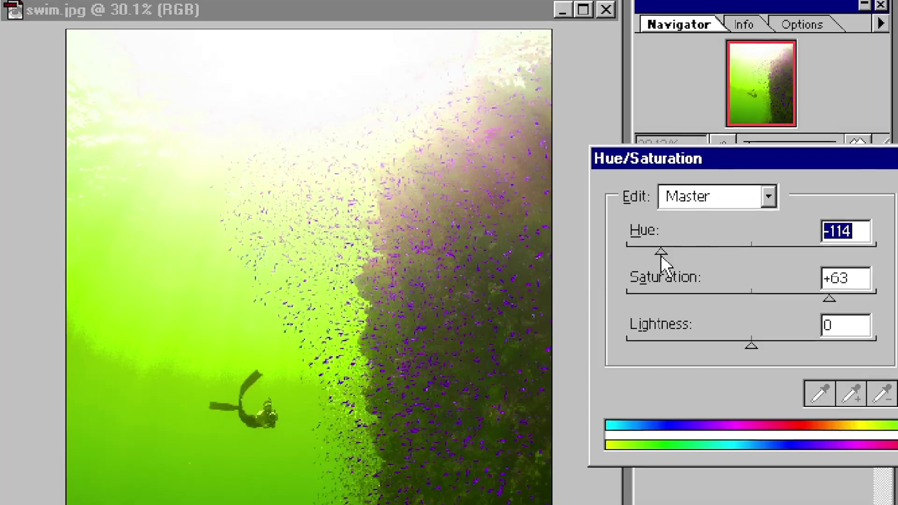
Shift the hue toward -170, then pick a lighter, less saturated blue in the Color Picker.
drag(660, 254, 640, 245)
drag(639, 211, 632, 211)
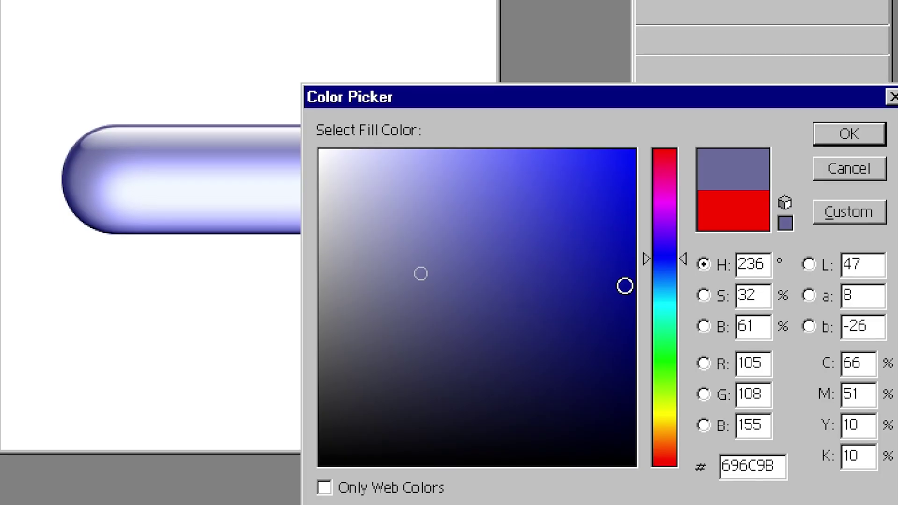
click(559, 253)
drag(559, 253, 514, 239)
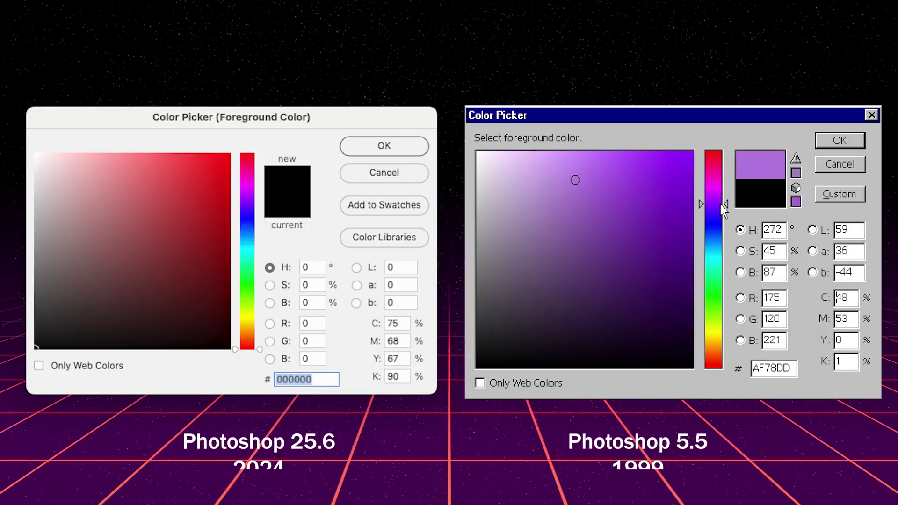
Change the hue to pink and try the top-left, middle-left, bottom-left and top-right canvas anchors.
drag(720, 204, 720, 296)
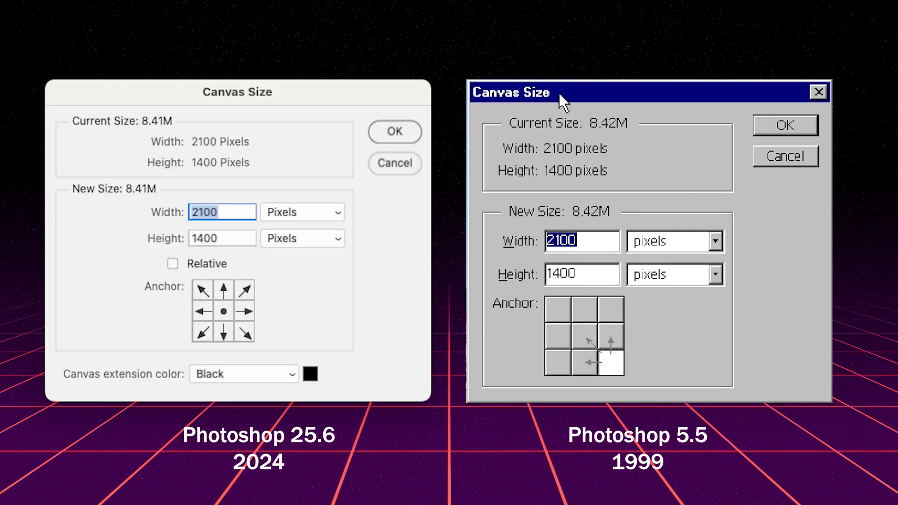
click(558, 308)
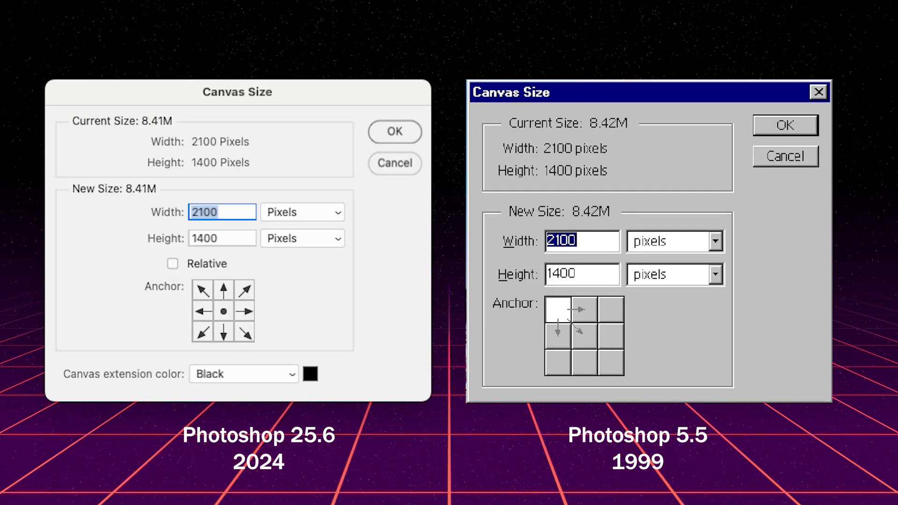
click(561, 335)
click(559, 363)
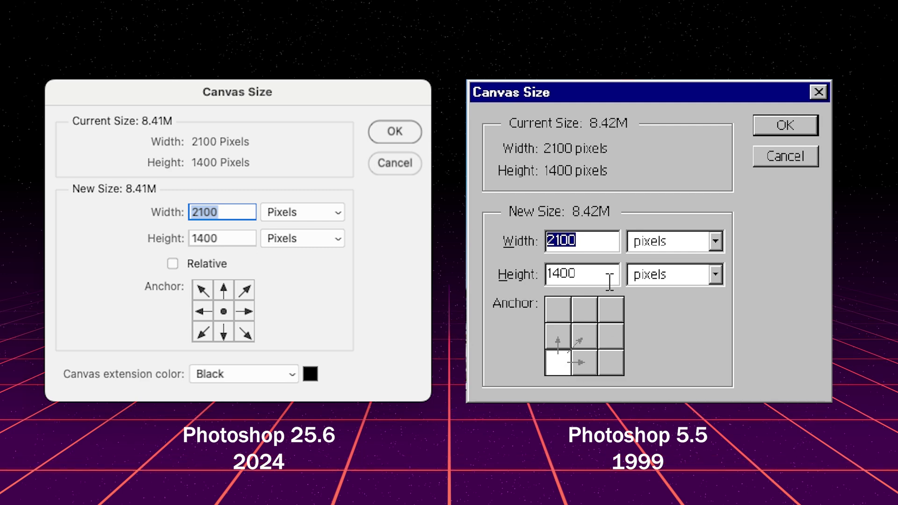
click(611, 307)
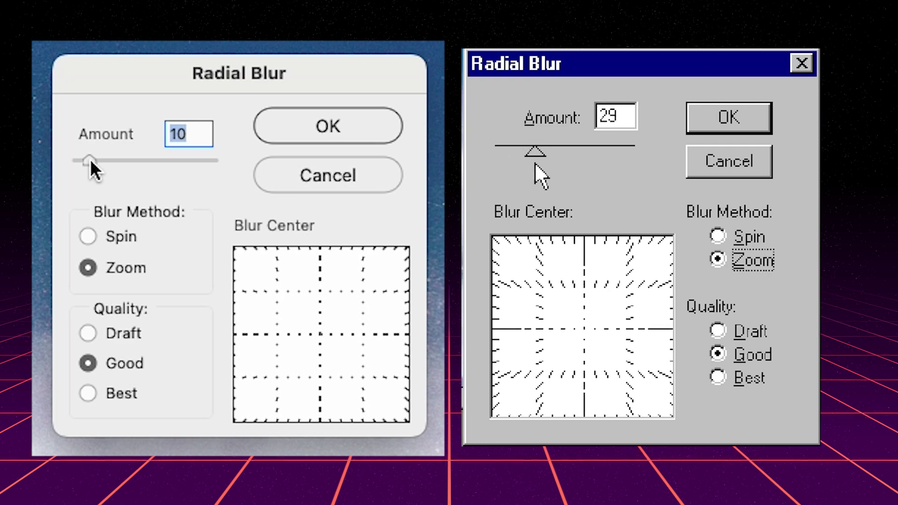
Raise the Radial Blur amount, then bring it back down to 1.
drag(91, 159, 119, 164)
drag(537, 170, 579, 173)
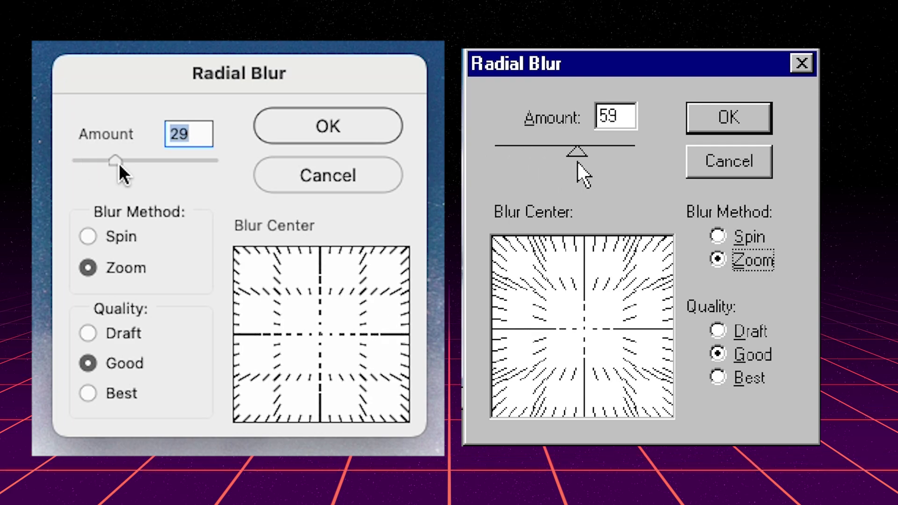
drag(119, 164, 174, 168)
drag(580, 173, 608, 164)
drag(174, 168, 199, 170)
drag(608, 163, 481, 160)
drag(198, 169, 40, 171)
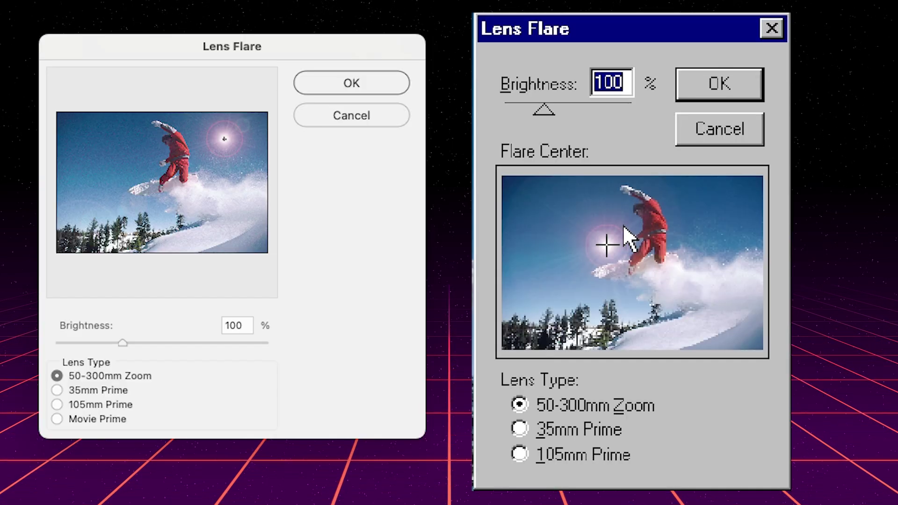
Move the Lens Flare centre up and to the right in the preview.
click(622, 225)
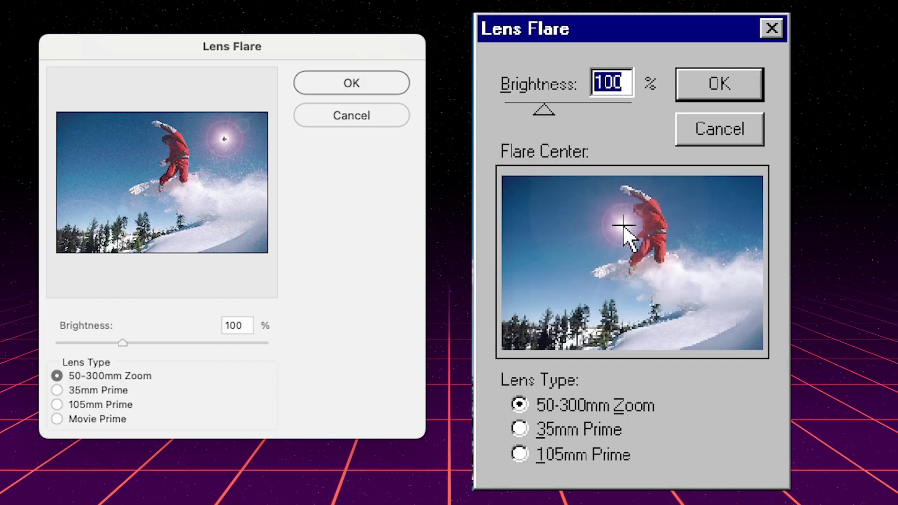
click(583, 242)
click(728, 204)
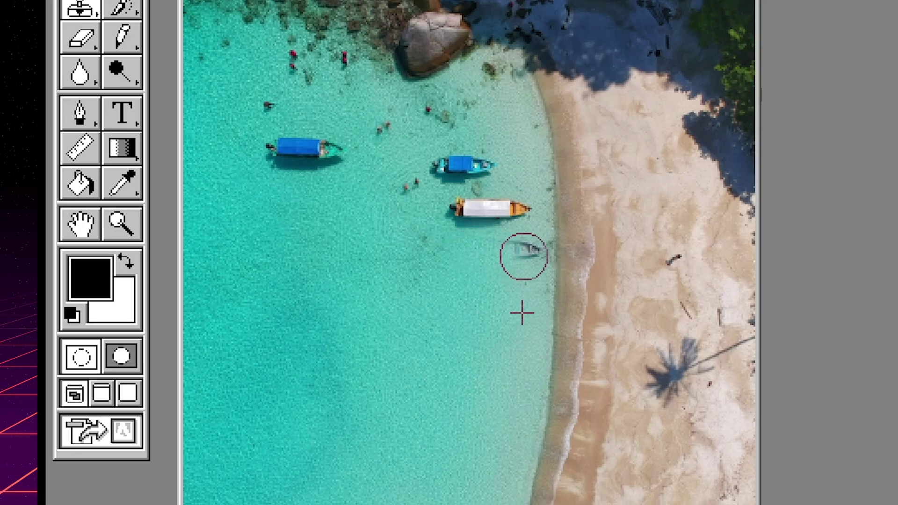
Cycle through the image's Red, Green and Blue channels one at a time.
key(v)
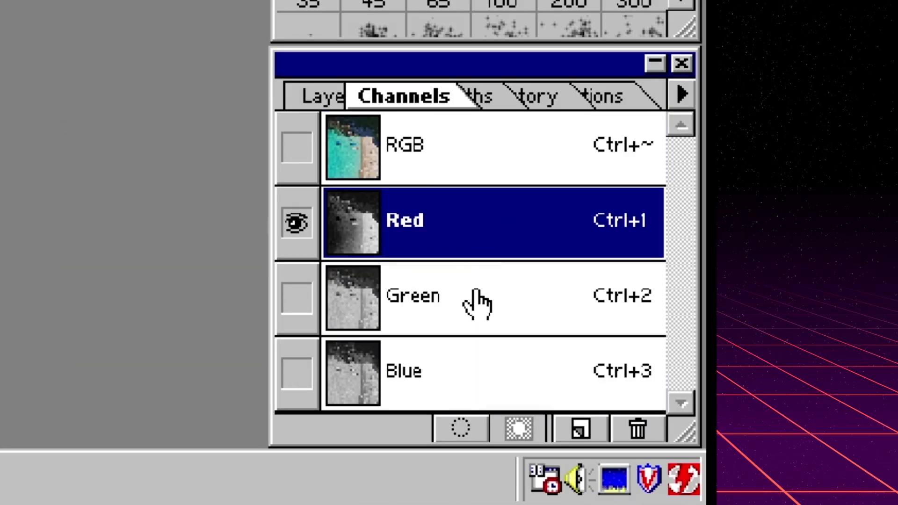
click(475, 305)
key(F9)
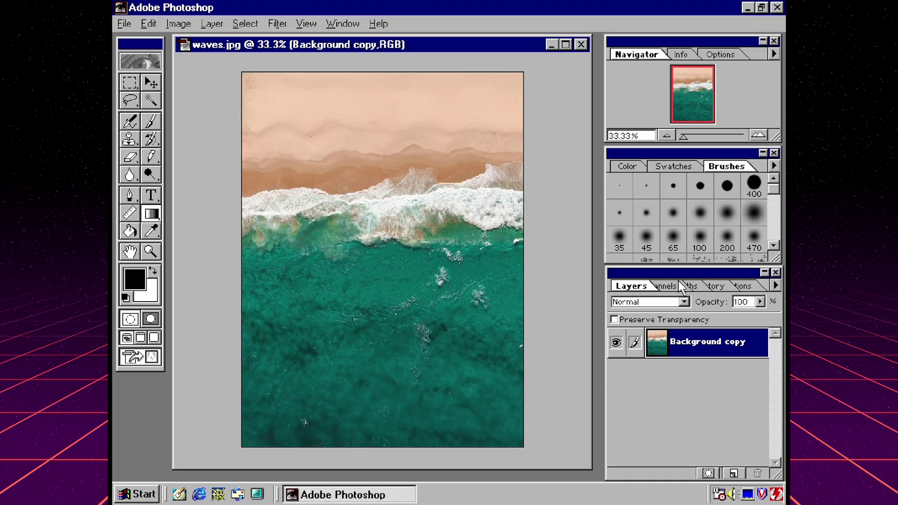
click(660, 285)
click(674, 369)
click(673, 337)
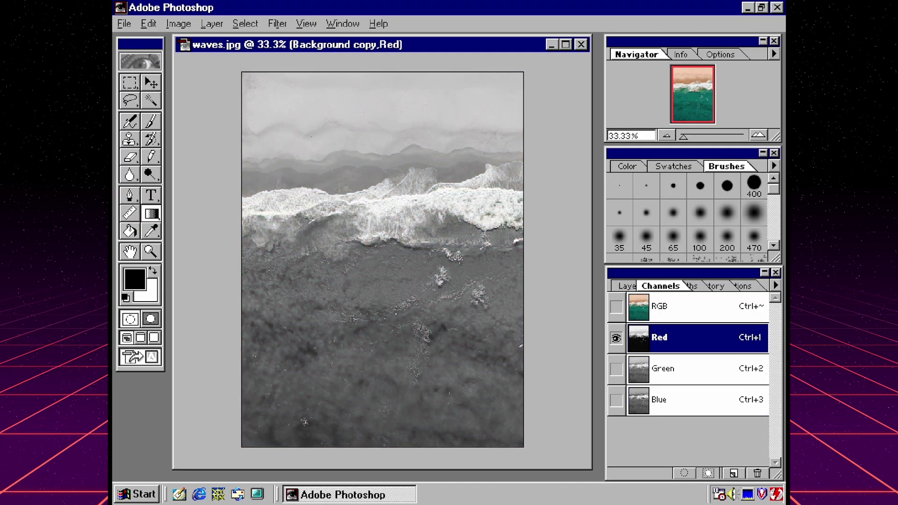
click(677, 402)
click(682, 370)
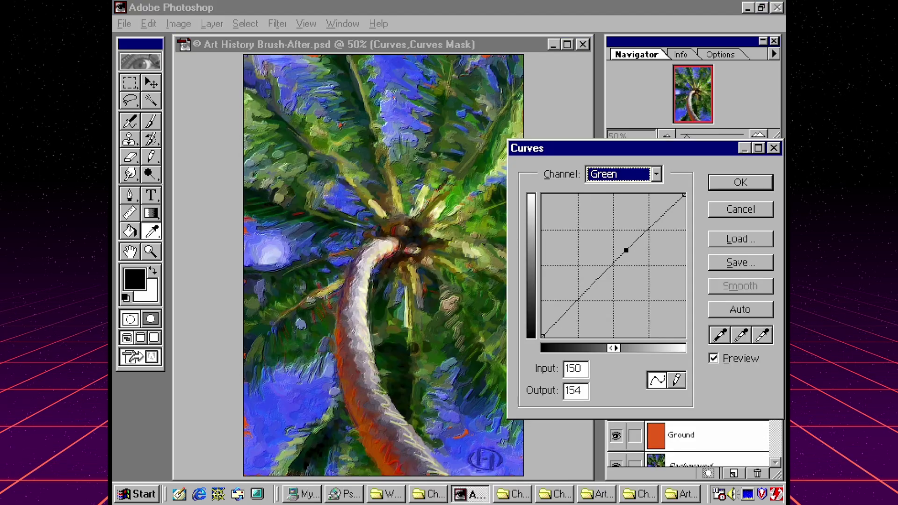
Lift the upper part of the Green curve and zoom the spiral image to about 64%.
mouse_move(627, 250)
mouse_down()
mouse_move(664, 253)
mouse_move(629, 221)
mouse_move(608, 219)
mouse_up()
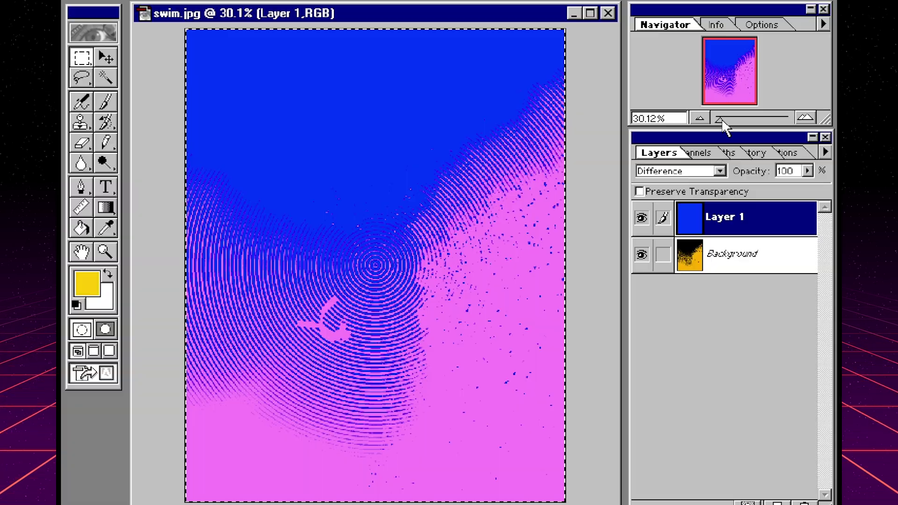
drag(722, 120, 740, 119)
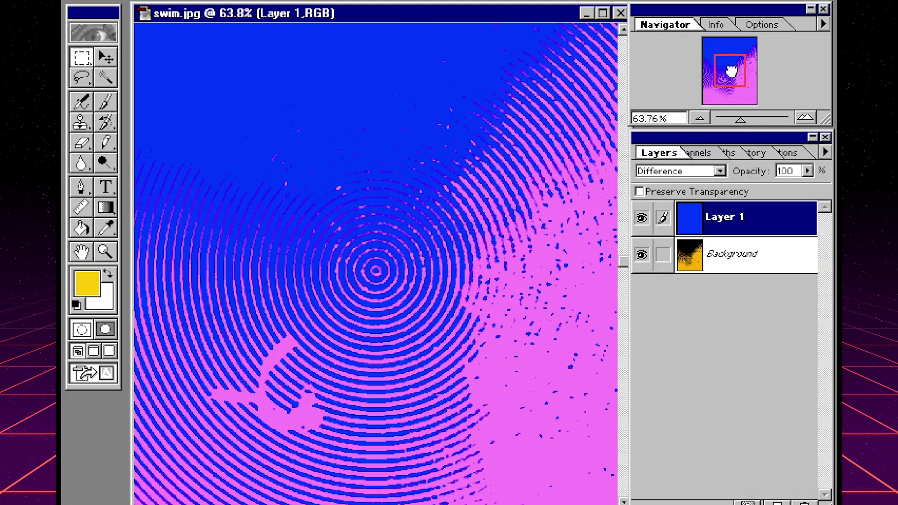
drag(731, 71, 734, 100)
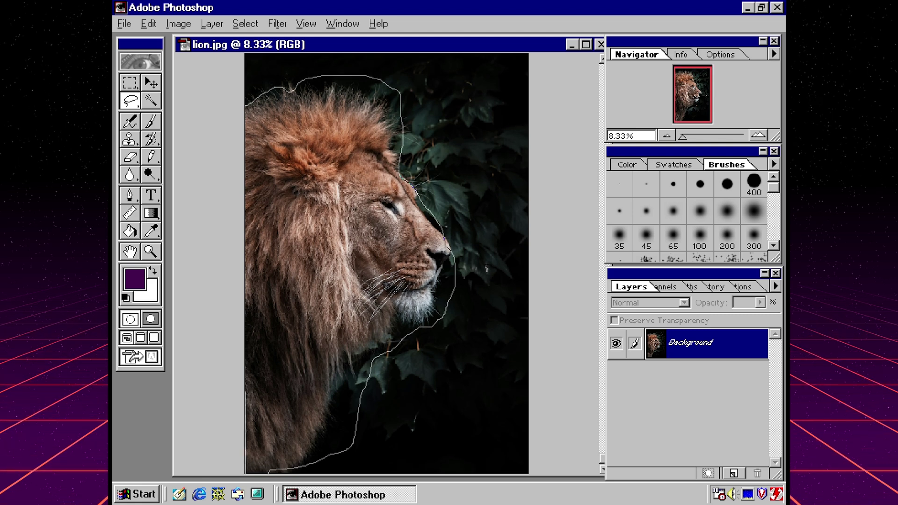
Close the lasso around the lion, deselect it, pick the Rectangular Marquee and show the channels.
drag(240, 107, 244, 108)
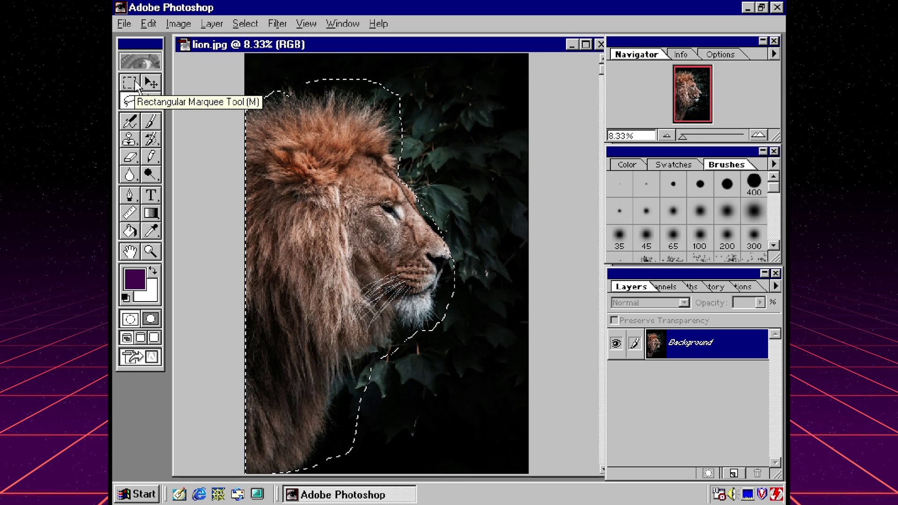
click(131, 83)
key(ctrl+d)
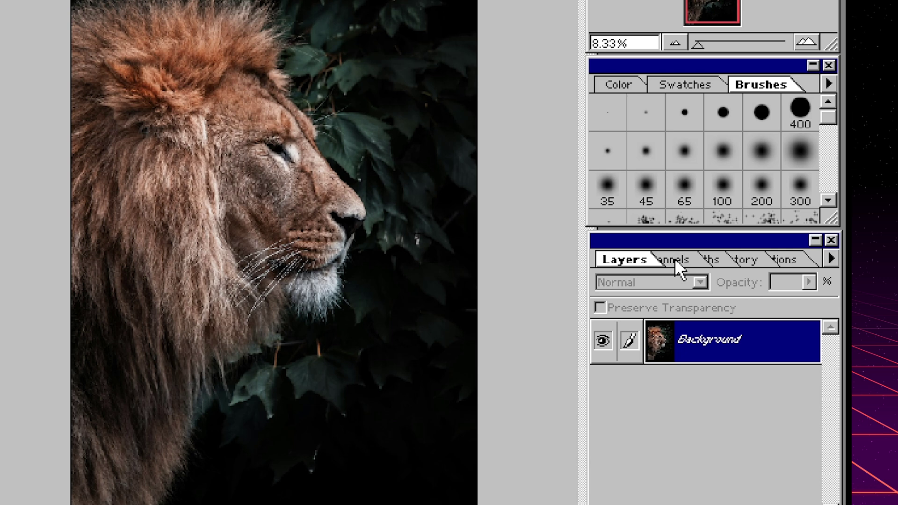
click(676, 261)
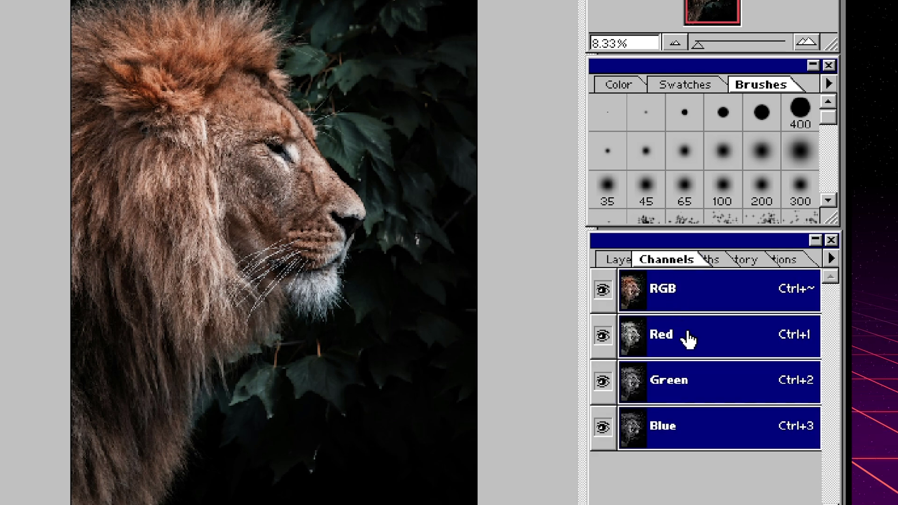
Compare the Red and Green channels, then duplicate Red as a new Alpha 1 channel.
click(687, 339)
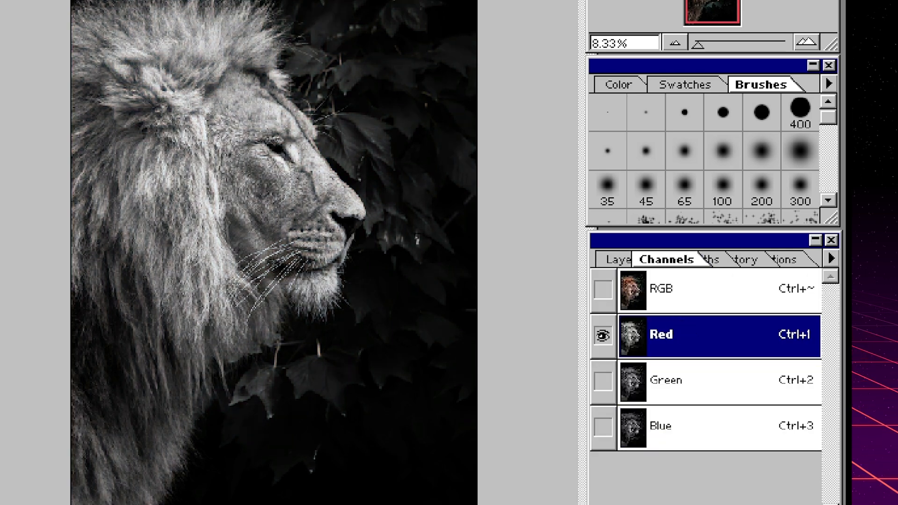
click(691, 388)
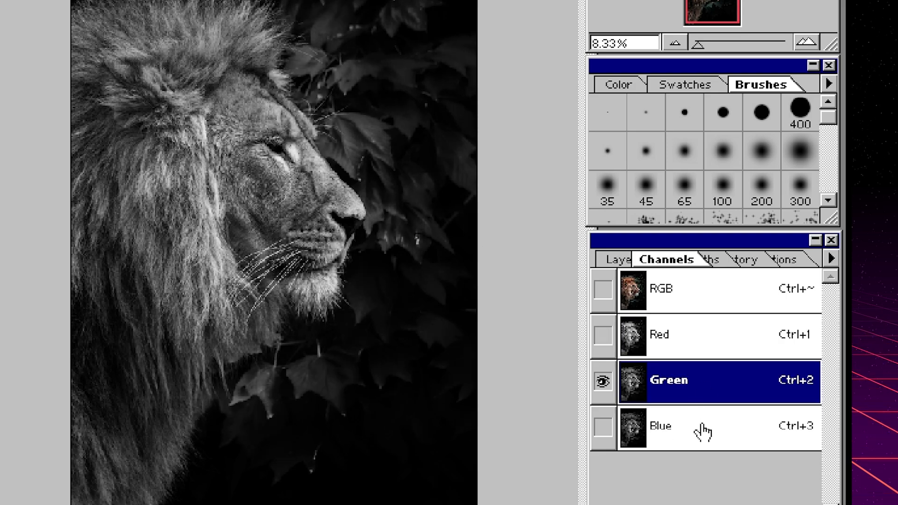
click(700, 333)
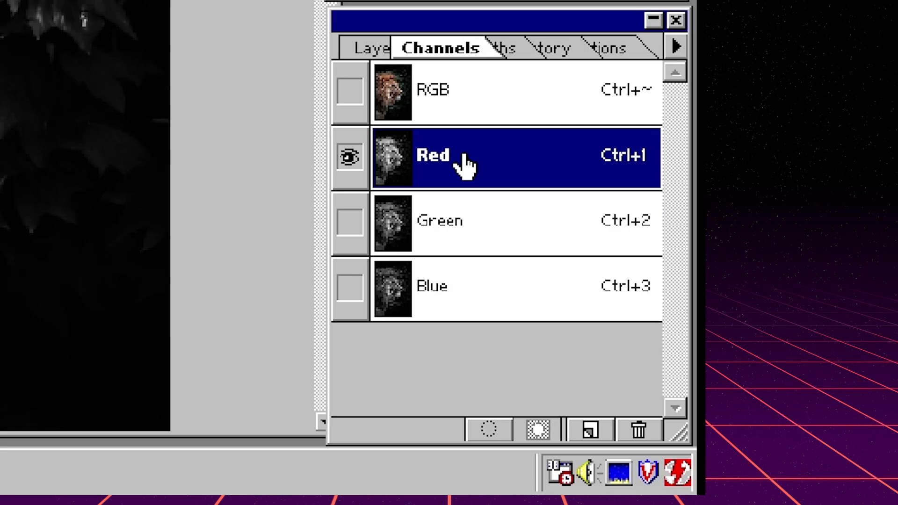
drag(593, 393, 590, 427)
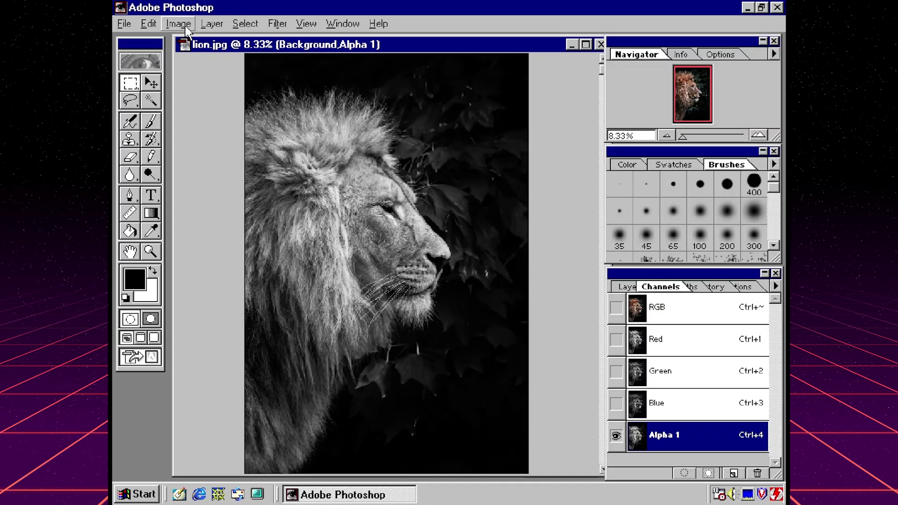
click(186, 28)
mouse_move(201, 62)
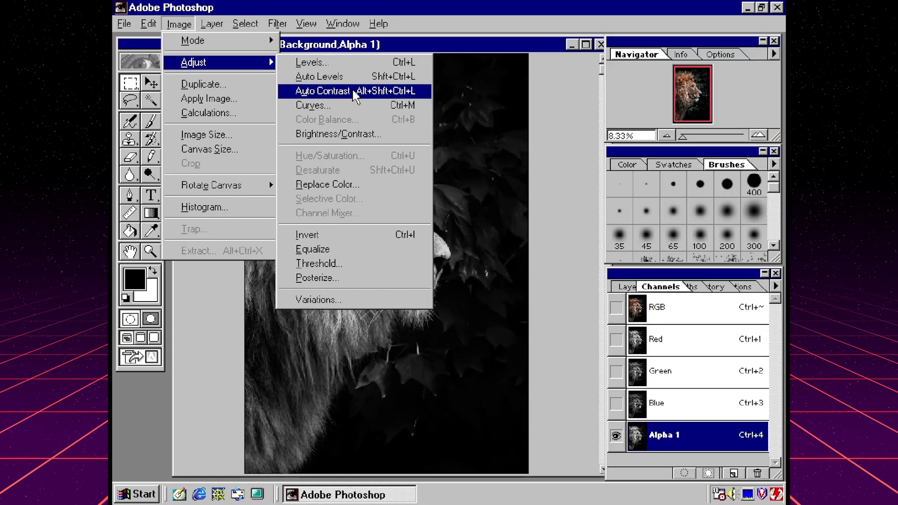
Apply Levels to Alpha 1 with input values 44 / 1.00 / 114.
click(344, 65)
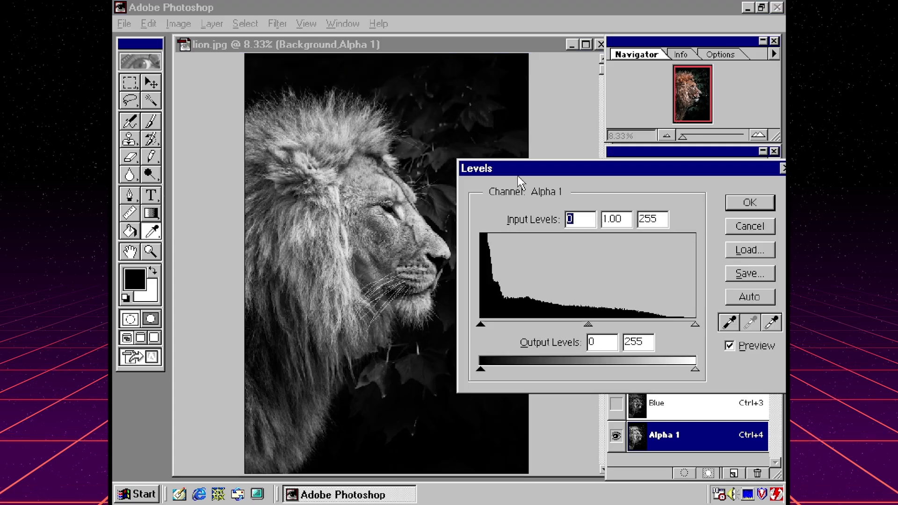
drag(516, 167, 570, 158)
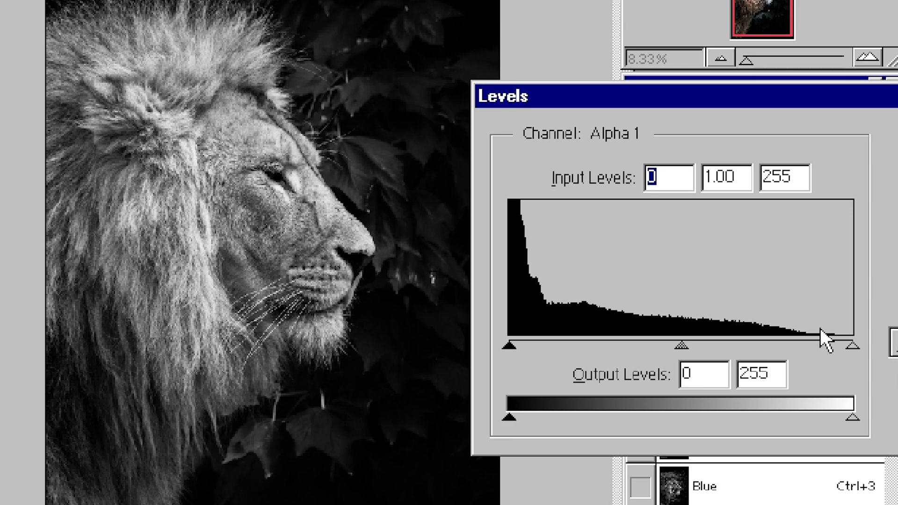
drag(851, 346, 662, 346)
drag(510, 345, 555, 345)
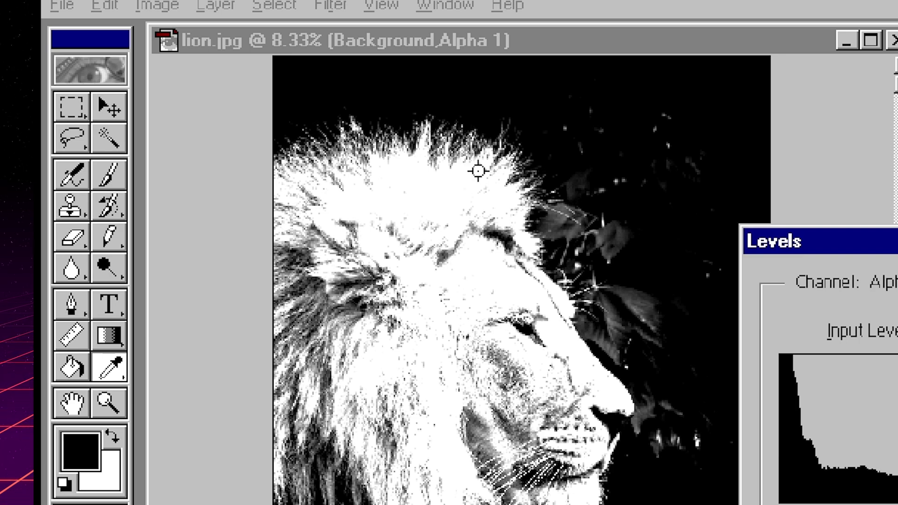
click(897, 305)
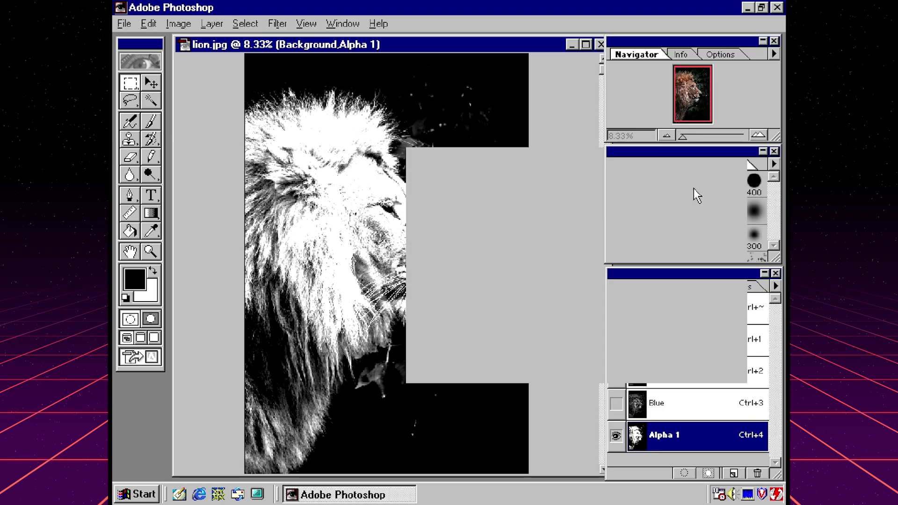
Brush black over the grey specks on Alpha 1, then paint the lion's mane and face white.
key(b)
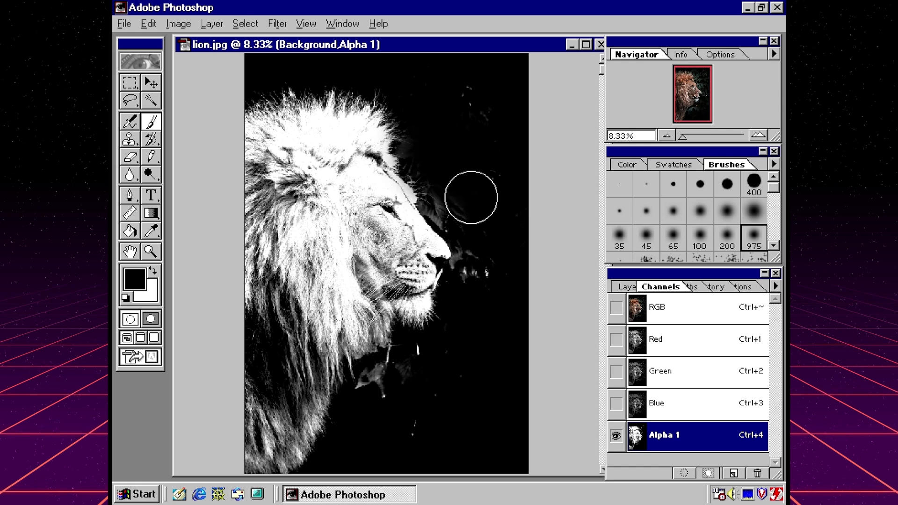
mouse_move(470, 197)
mouse_down()
mouse_move(497, 257)
mouse_move(381, 413)
mouse_move(397, 381)
mouse_move(381, 391)
mouse_move(414, 367)
mouse_move(417, 421)
mouse_move(424, 357)
mouse_move(370, 403)
mouse_up()
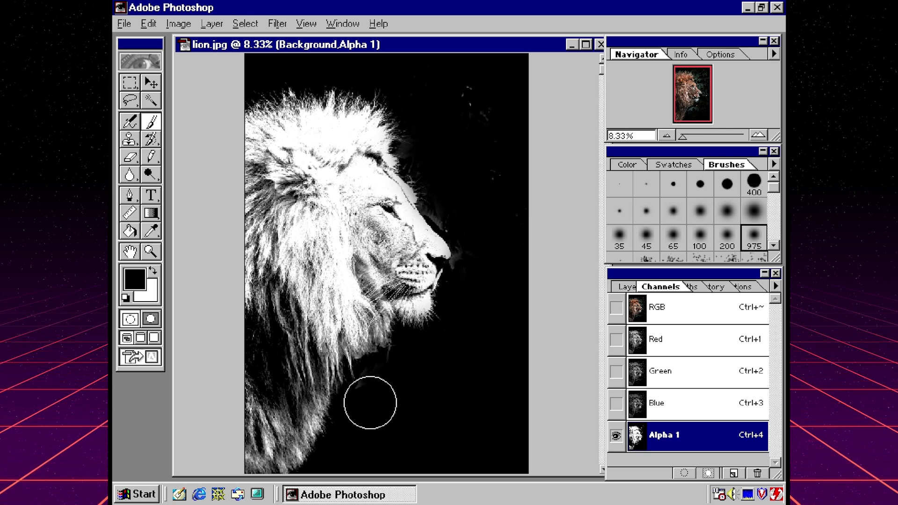
drag(508, 182, 468, 102)
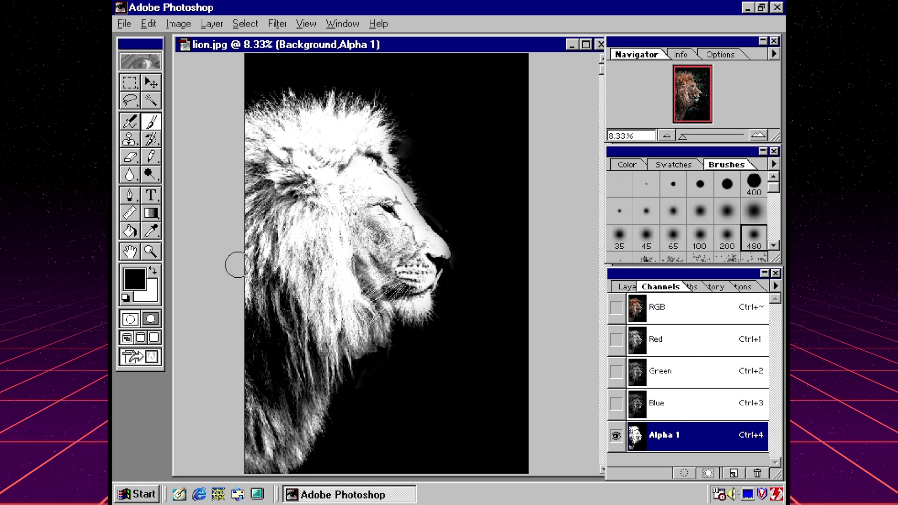
click(153, 270)
mouse_move(337, 280)
mouse_down()
mouse_move(284, 166)
mouse_move(373, 197)
mouse_move(262, 225)
mouse_move(391, 277)
mouse_move(240, 456)
mouse_move(296, 346)
mouse_move(275, 428)
mouse_move(379, 214)
mouse_up()
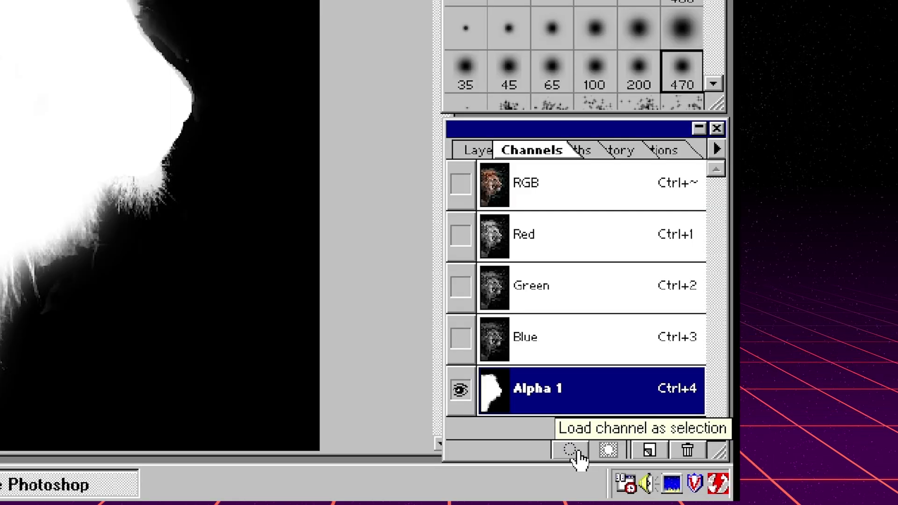
Load Alpha 1 as a selection and turn it into a layer mask on the Background layer.
click(575, 451)
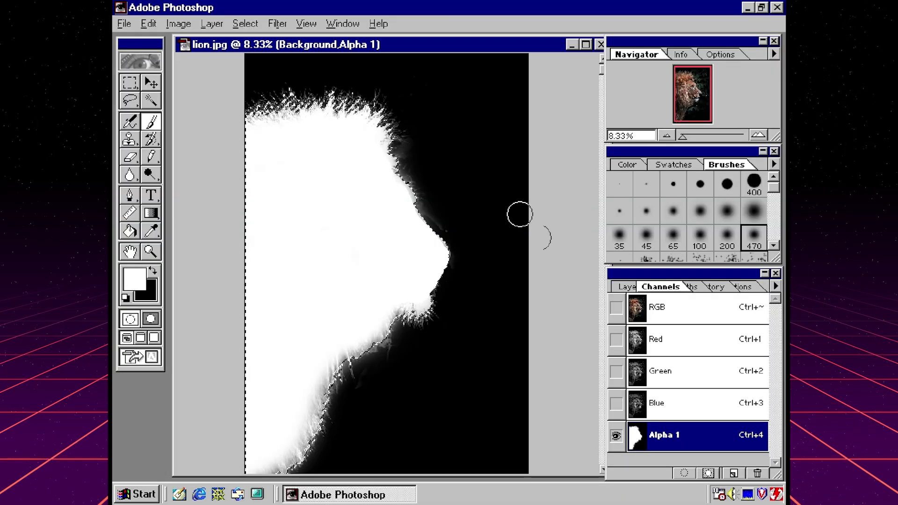
click(628, 287)
click(683, 342)
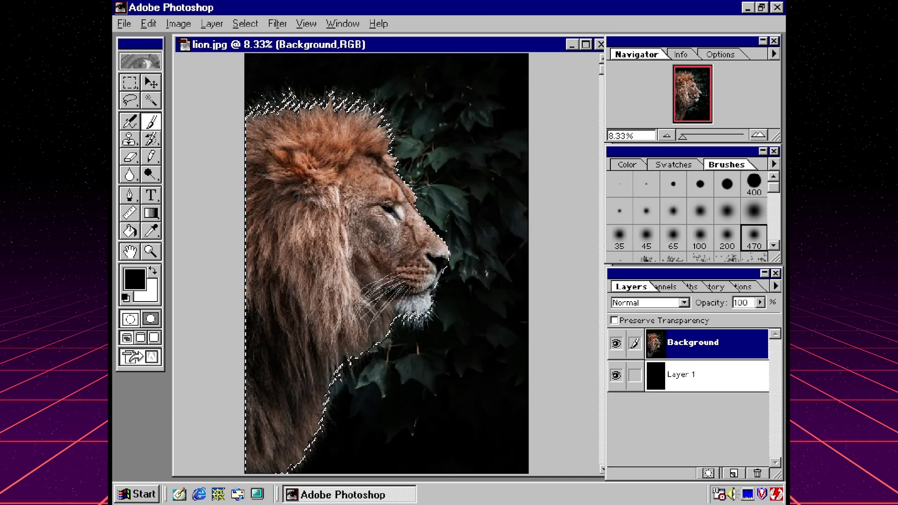
click(707, 473)
Zoom in to inspect the masked lion, then hide Layer 1 to reveal transparency.
key(ctrl+0)
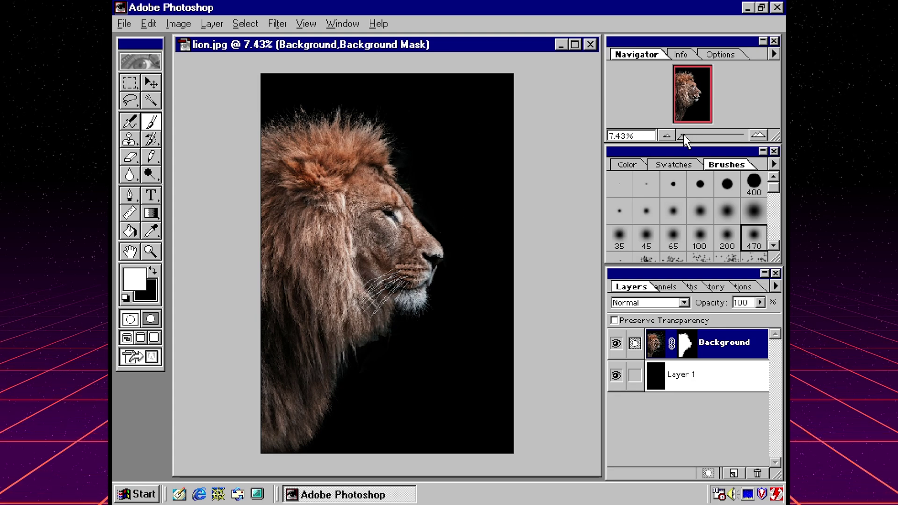
drag(683, 136, 695, 136)
drag(687, 87, 678, 69)
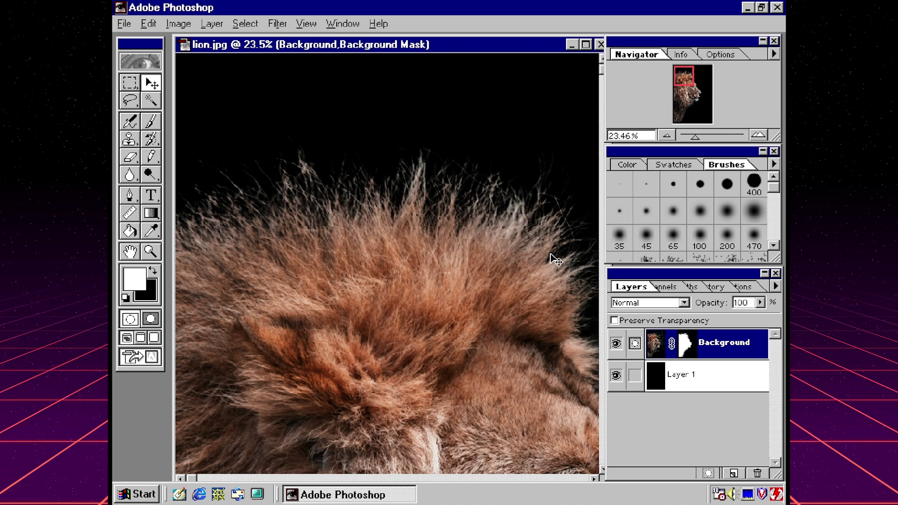
key(ctrl+minus)
key(ctrl+minus)
key(ctrl+minus)
click(616, 375)
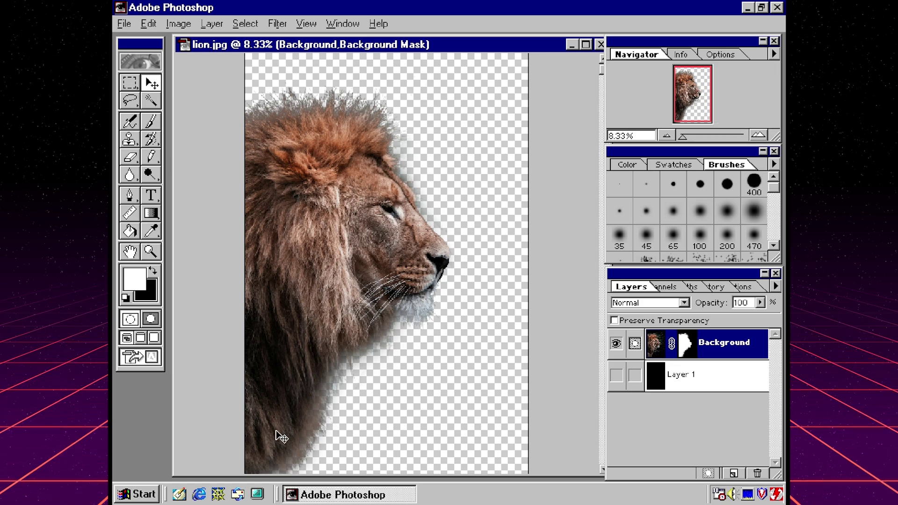
click(124, 24)
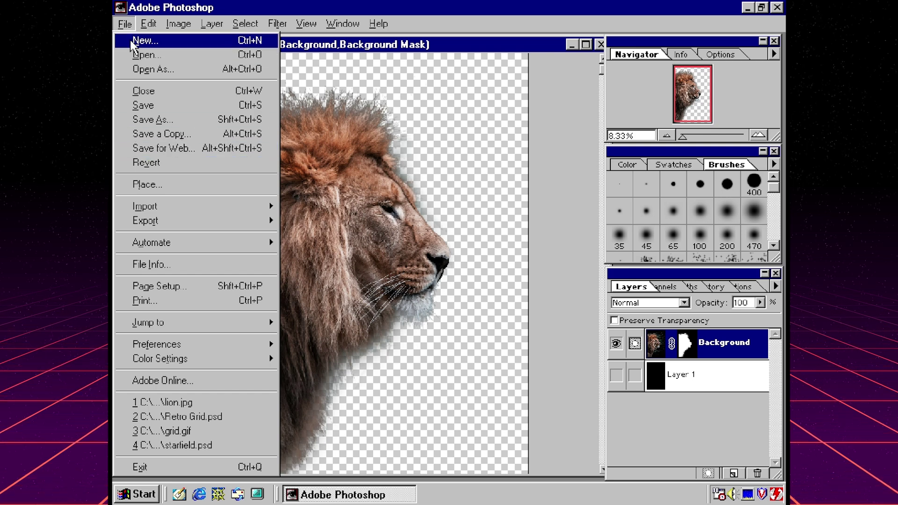
Create a new blank white document named Untitled-1.
click(243, 152)
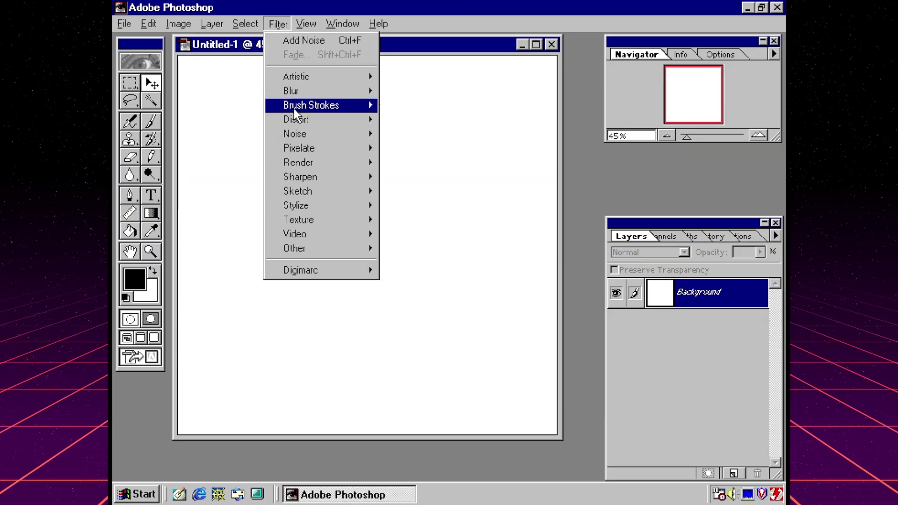
Add noise of 57 to the blank canvas and invert it into light specks on black.
mouse_move(334, 134)
click(395, 134)
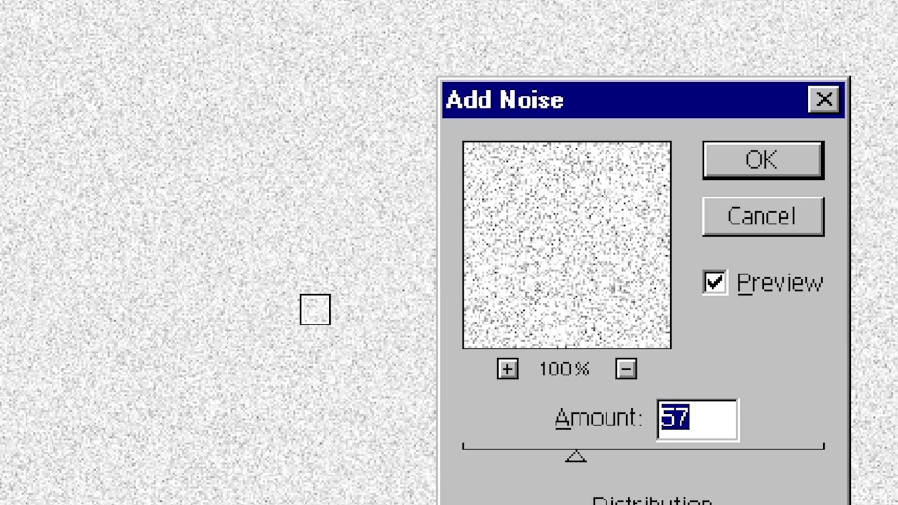
key(Return)
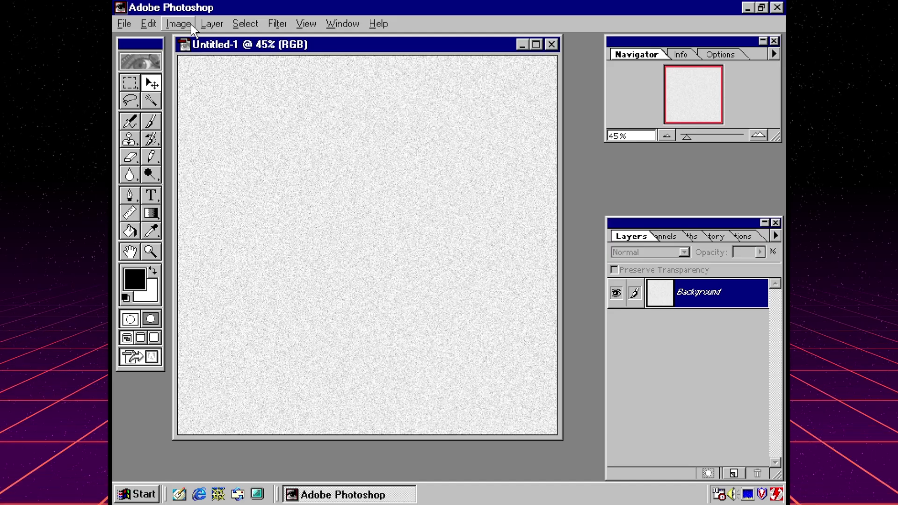
key(alt+i)
key(Down)
key(Down)
key(Right)
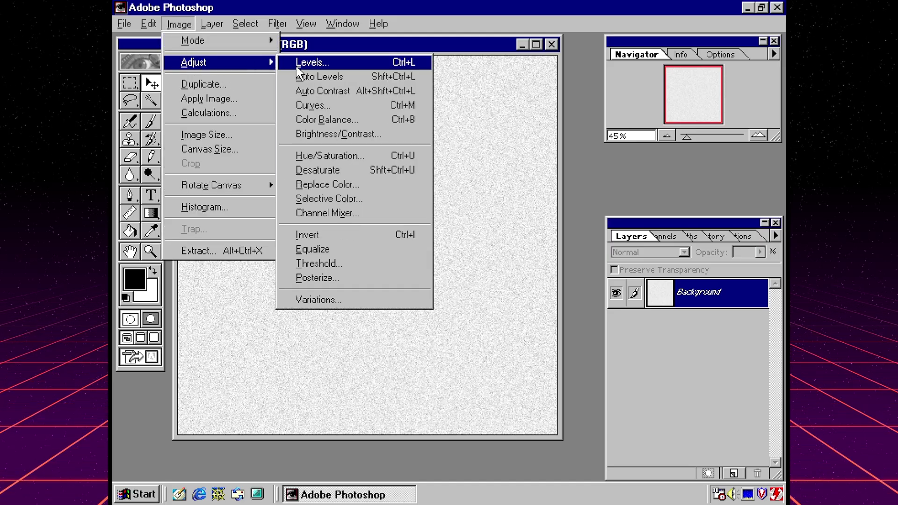
click(329, 234)
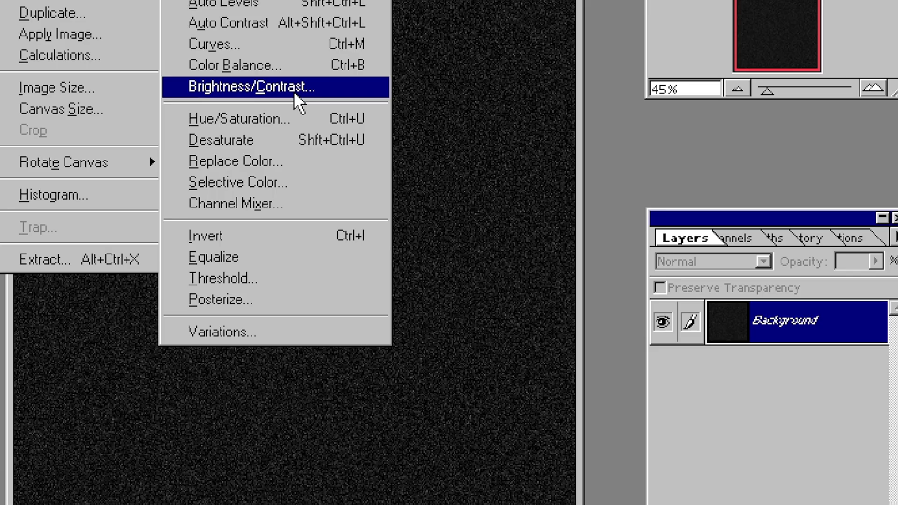
Set Brightness to -58 and Contrast to +72 to darken the starfield.
click(292, 92)
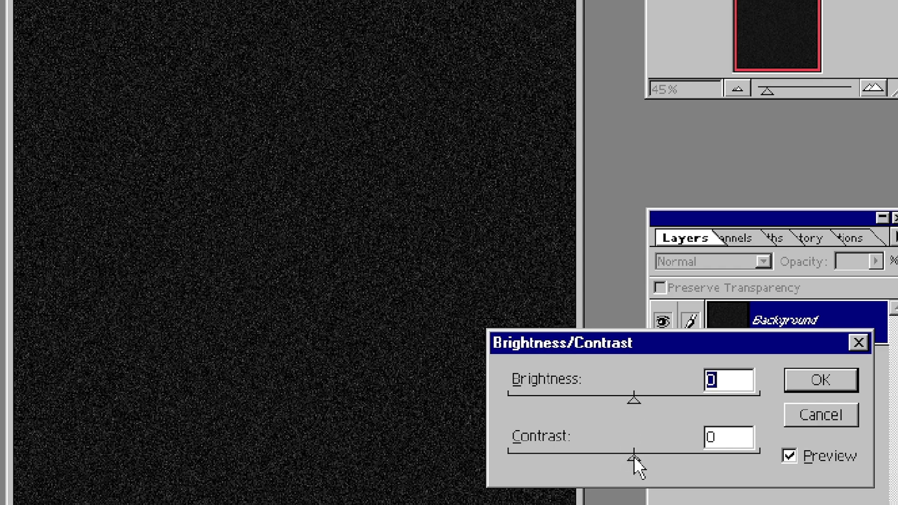
drag(633, 457, 724, 457)
drag(632, 400, 561, 399)
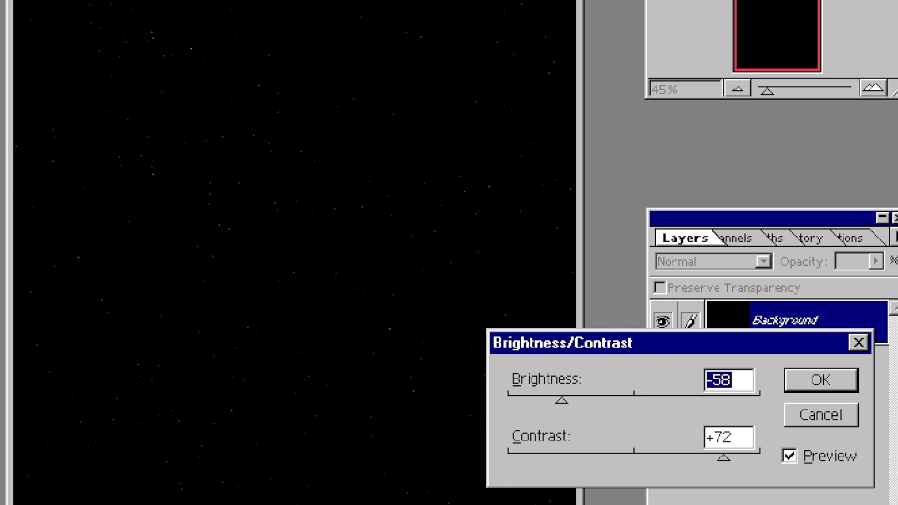
key(Return)
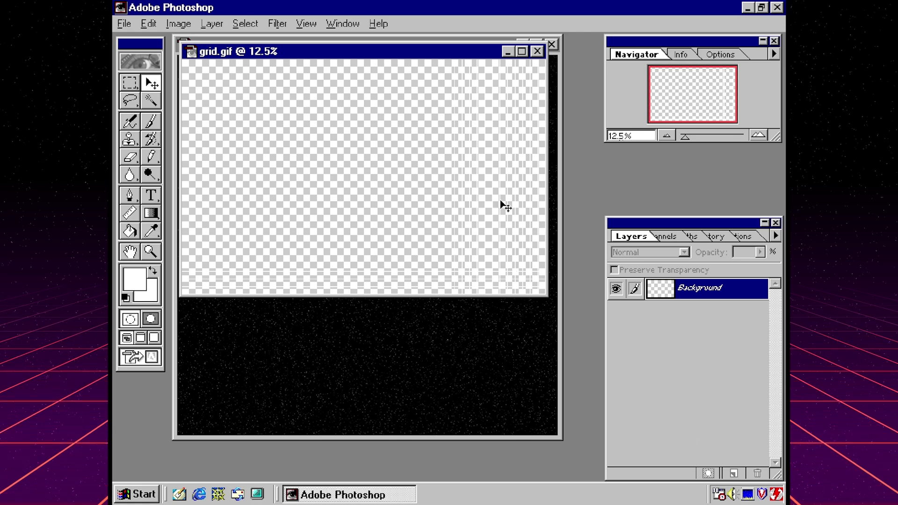
Convert grid.gif to RGB Color mode.
click(179, 24)
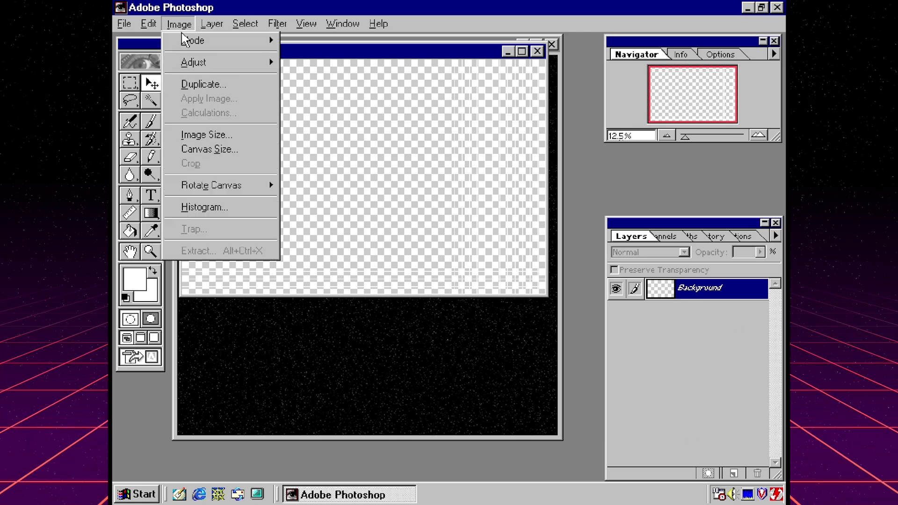
mouse_move(196, 40)
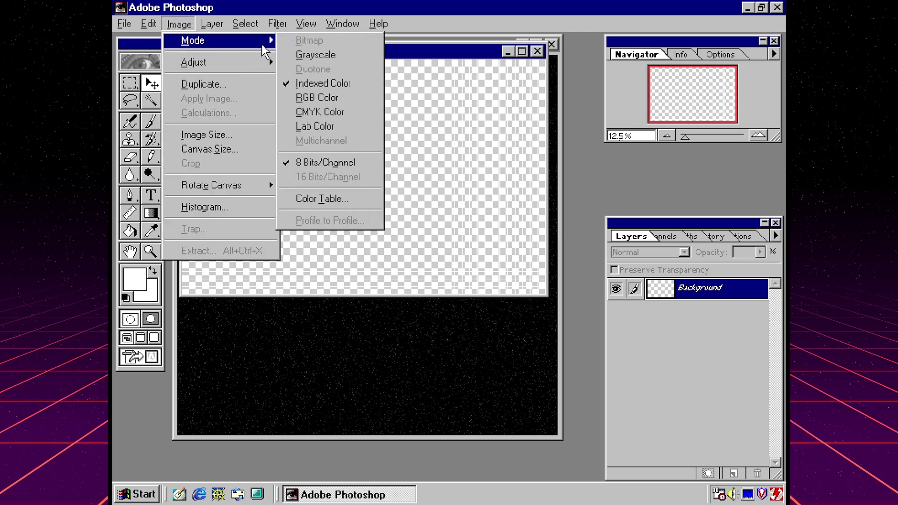
click(302, 98)
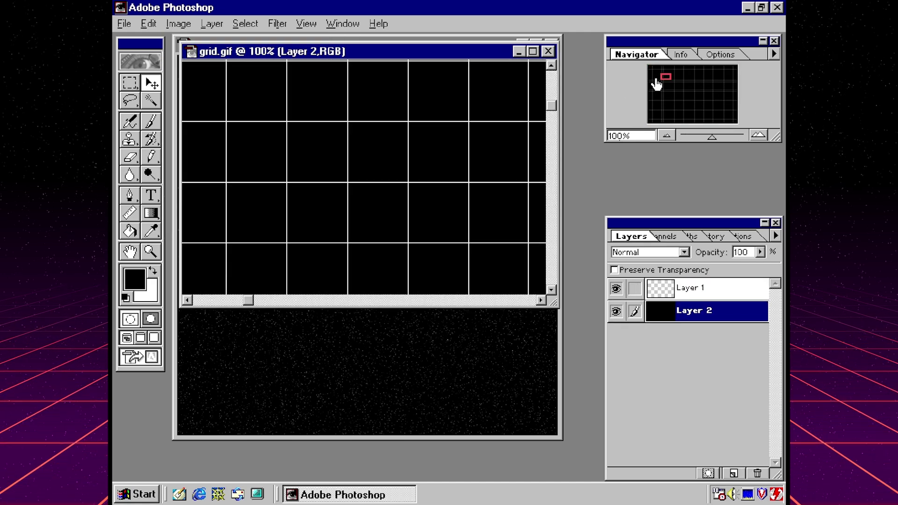
Select all of the grid layer and paste it into the starfield document.
drag(661, 76, 653, 70)
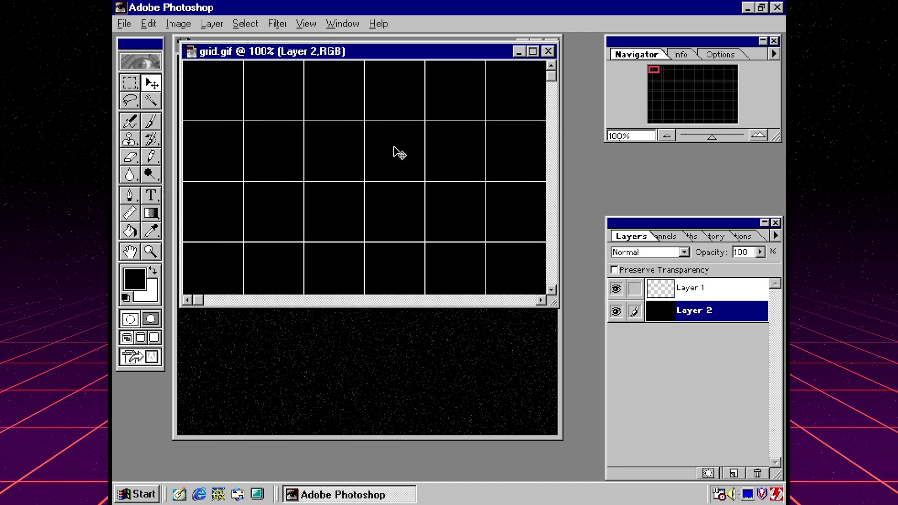
key(alt+])
key(ctrl+a)
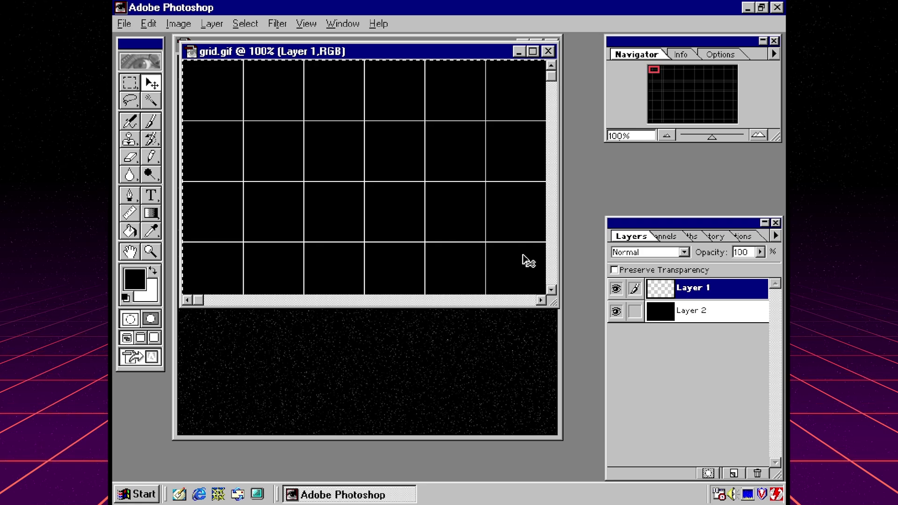
drag(182, 49, 276, 185)
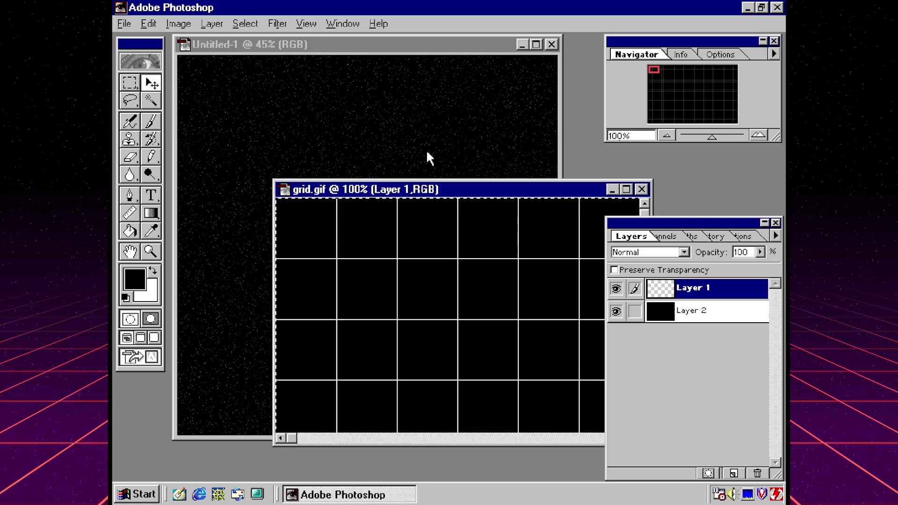
click(428, 150)
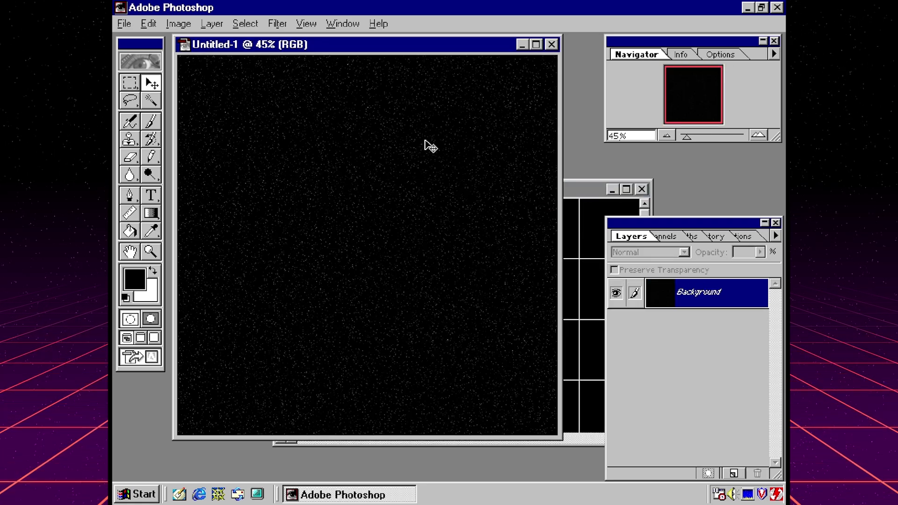
key(ctrl+v)
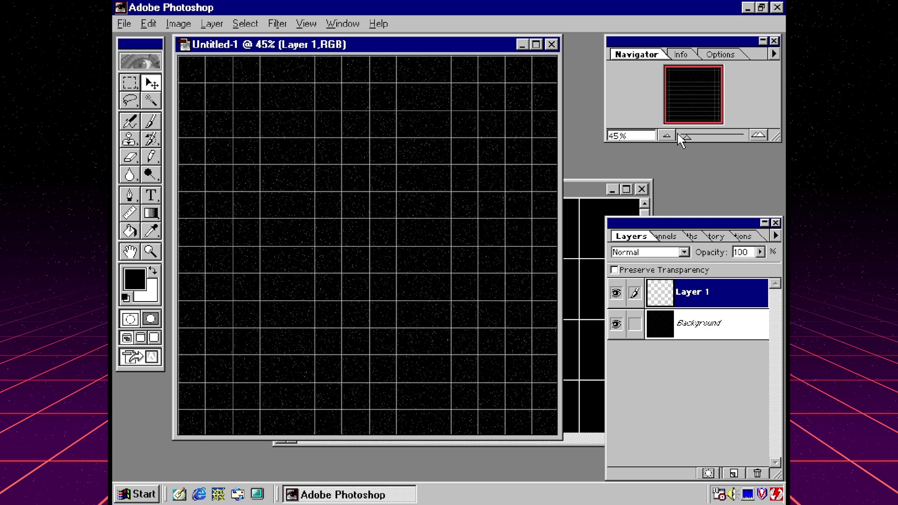
Distort the pasted grid by pulling its top corners inward into a perspective floor.
mouse_move(680, 139)
mouse_down()
mouse_move(695, 138)
mouse_move(679, 138)
mouse_up()
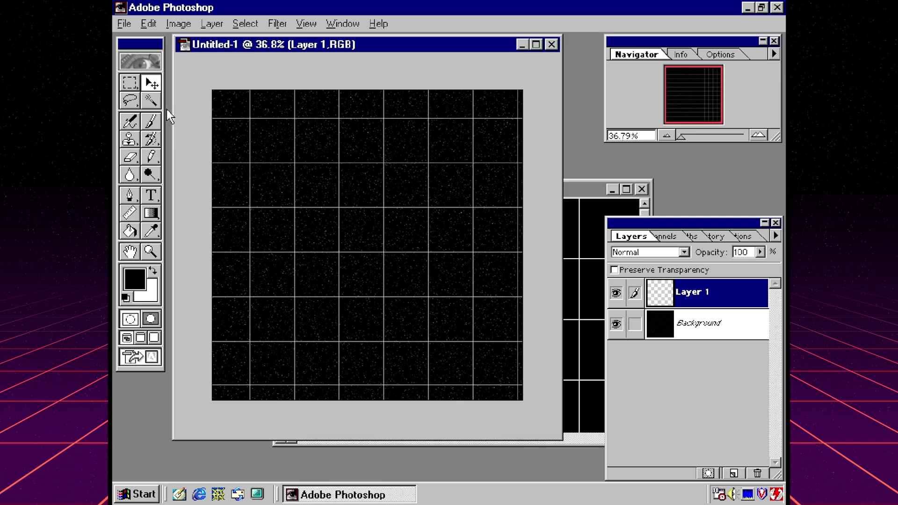
click(149, 25)
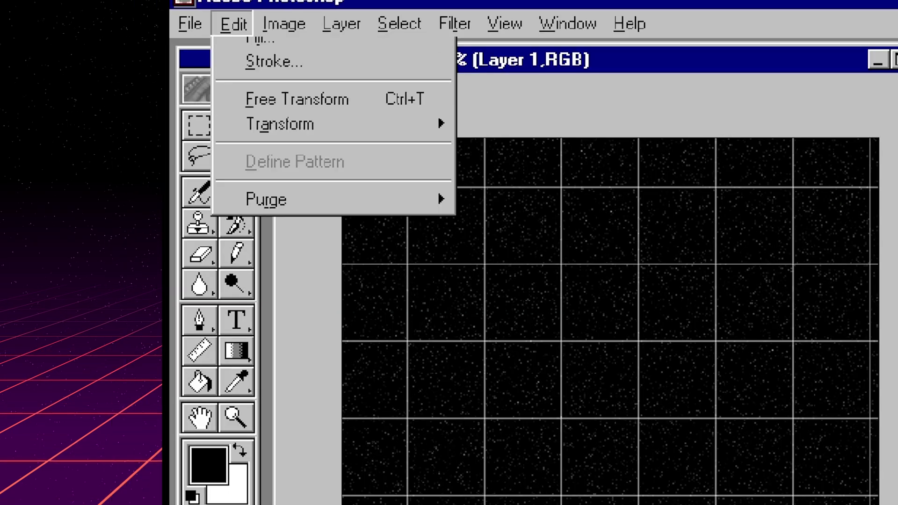
mouse_move(261, 212)
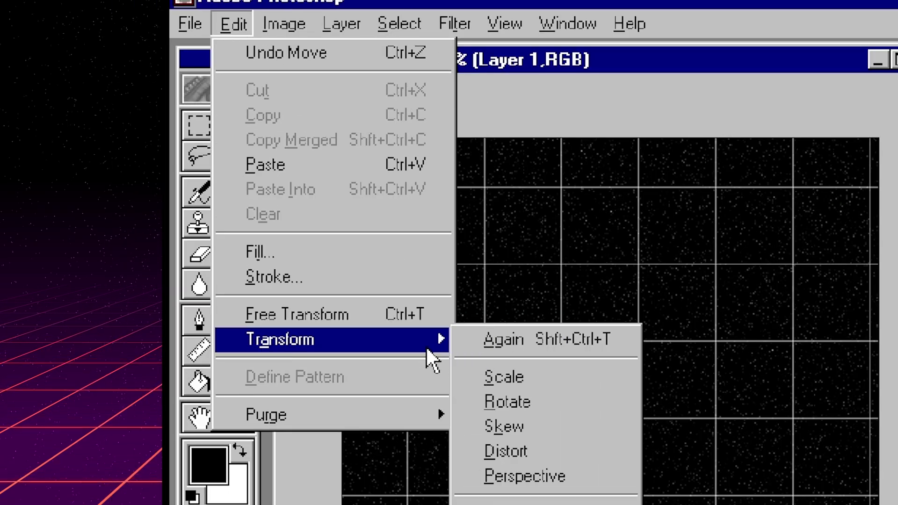
click(475, 461)
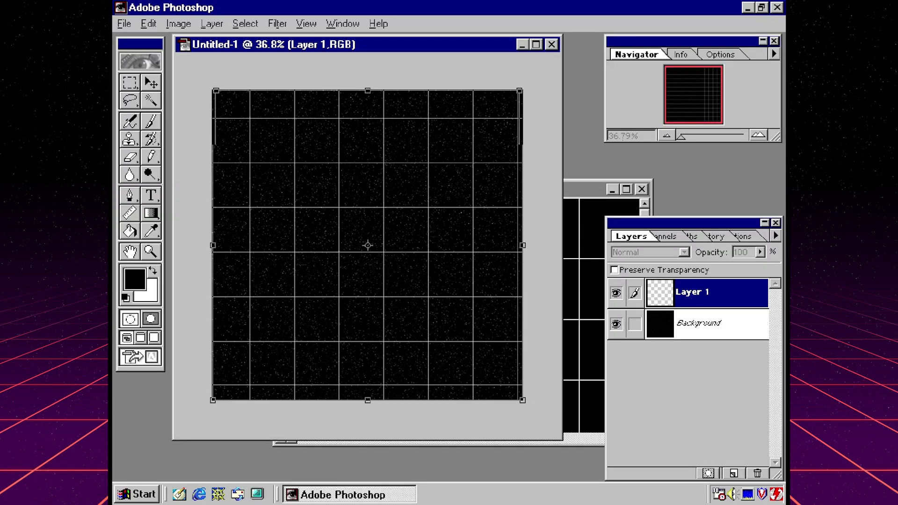
drag(216, 90, 289, 90)
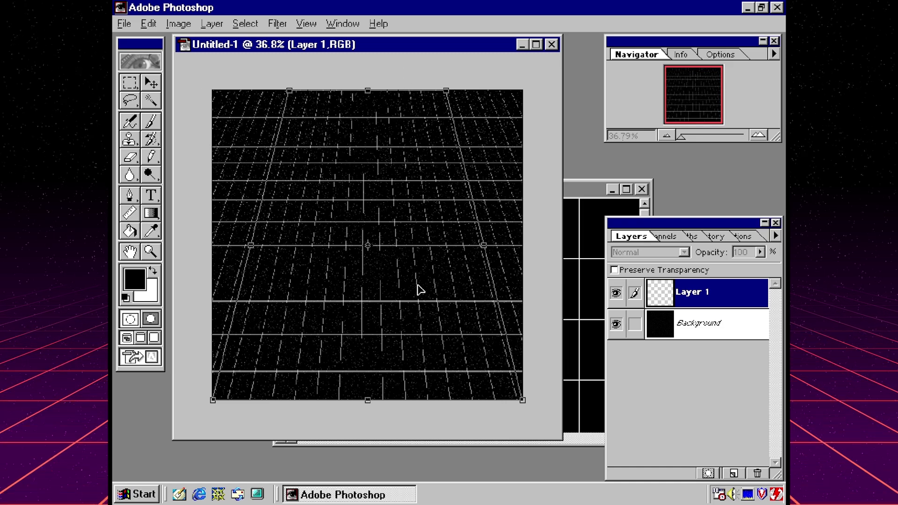
key(Return)
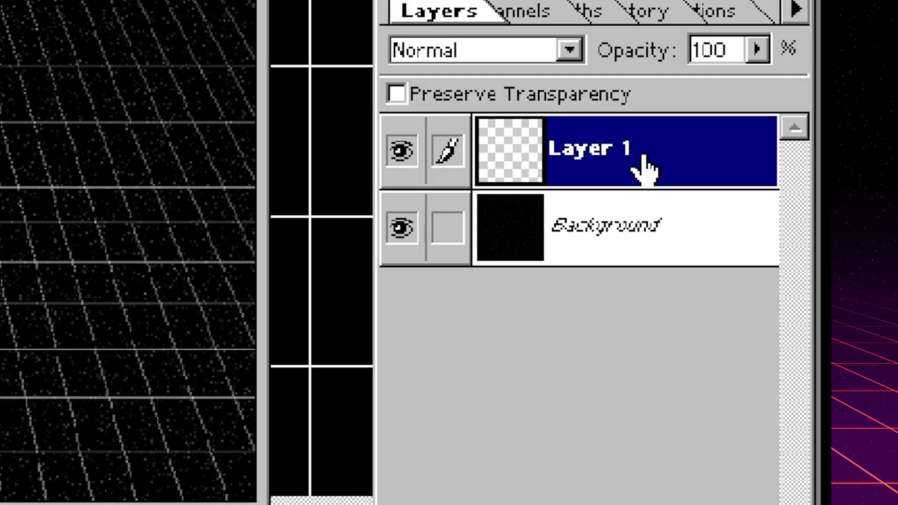
Open Layer 1's Effects dialog and turn off the Drop Shadow effect.
right_click(643, 154)
click(515, 372)
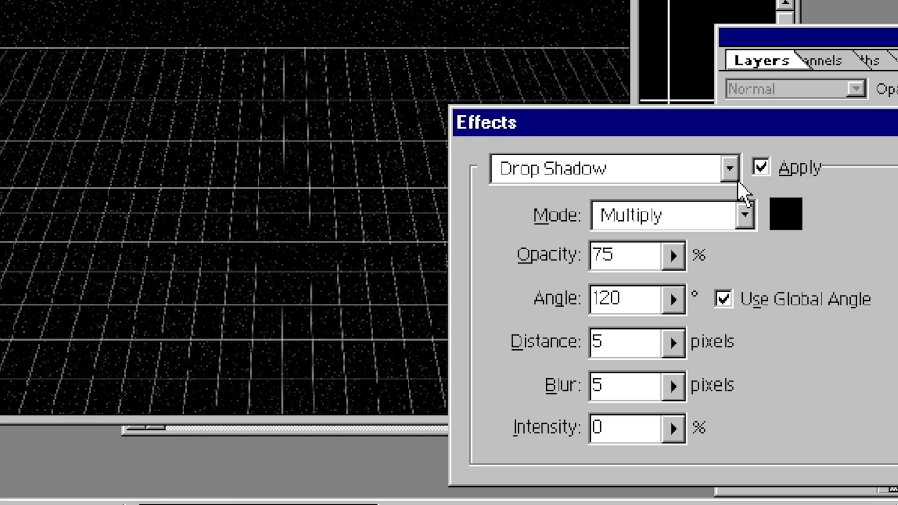
click(728, 169)
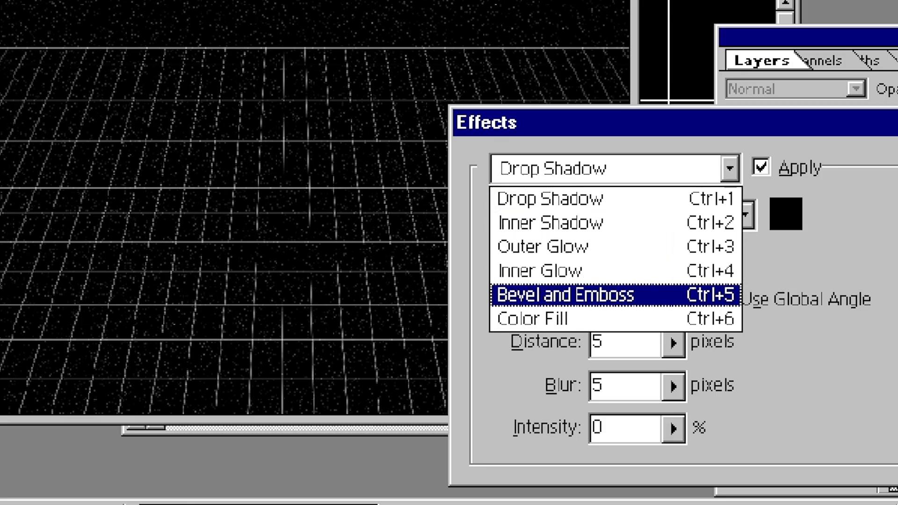
click(768, 177)
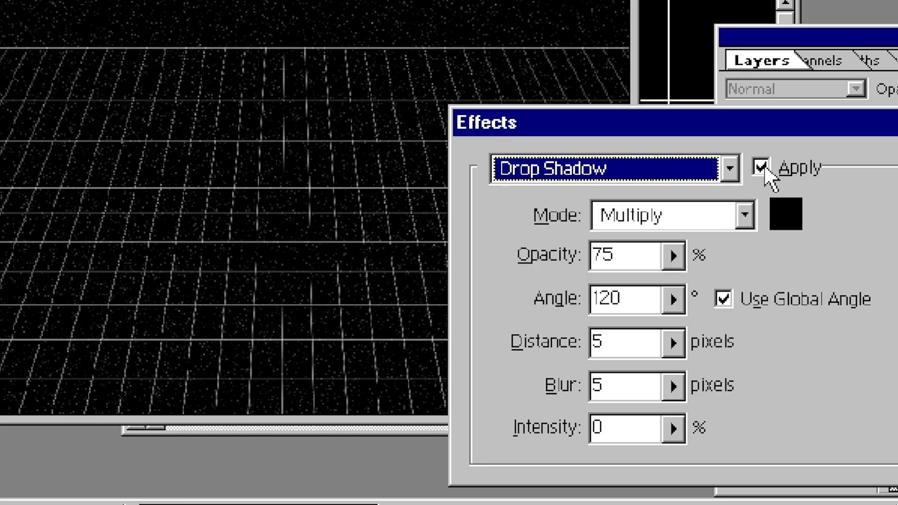
click(767, 176)
Enable a Color Fill effect on the grid with colour FF925F.
click(730, 169)
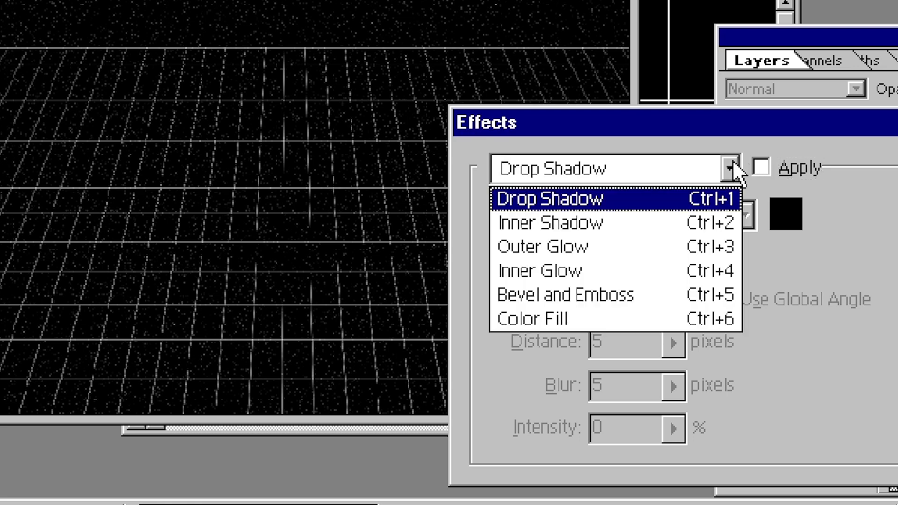
click(623, 320)
click(760, 166)
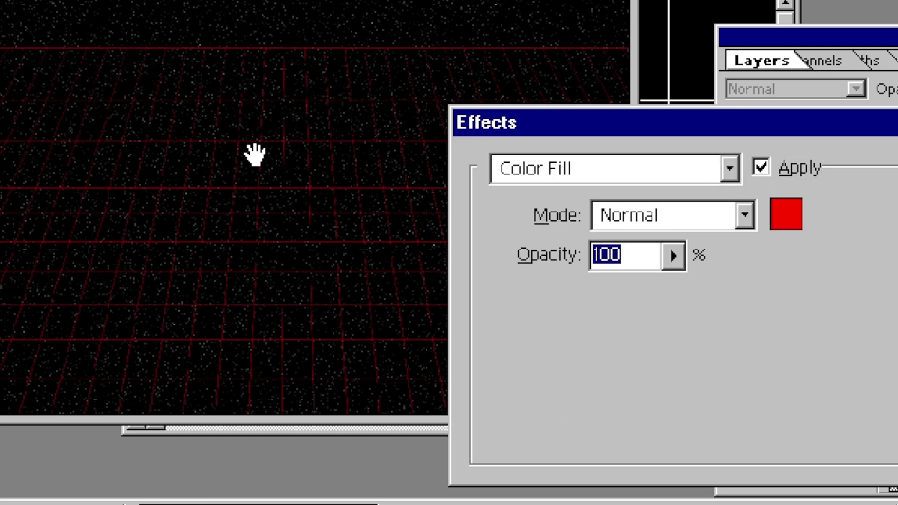
click(792, 219)
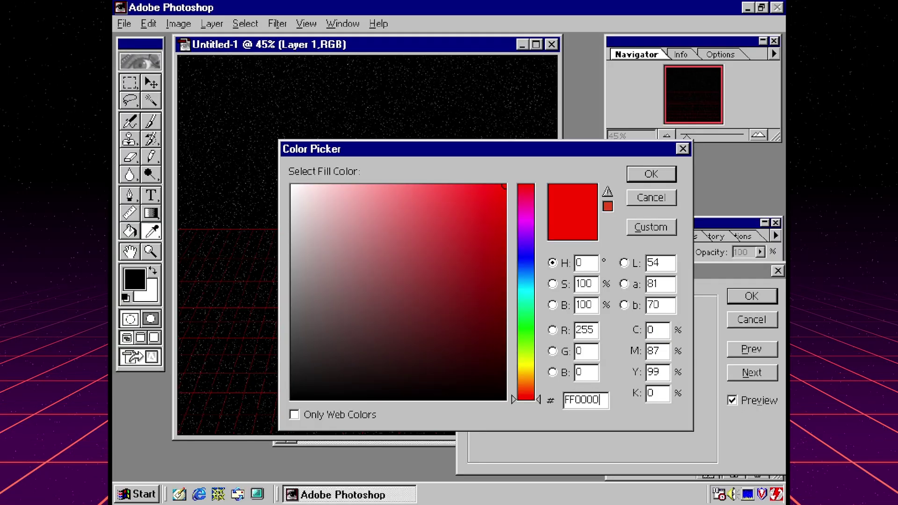
double_click(584, 399)
text(FF925F)
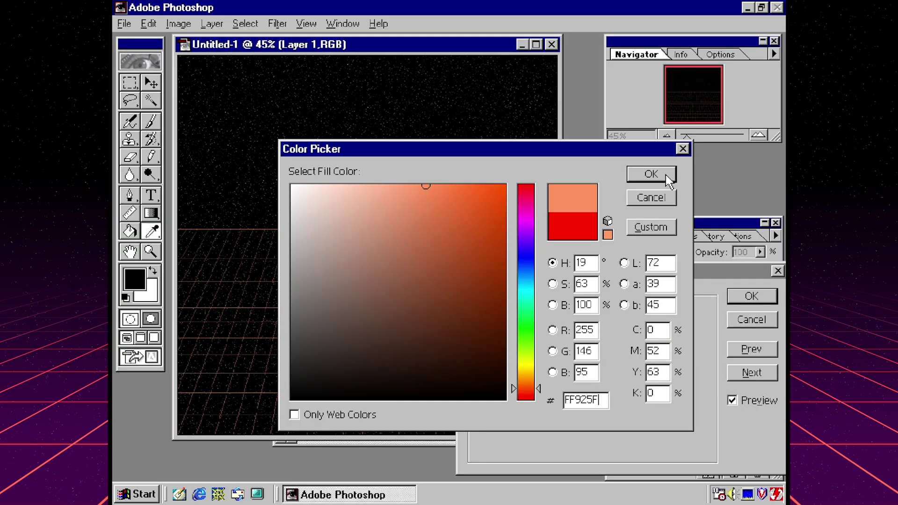
click(651, 174)
Enable an Outer Glow with colour F30088 and apply the effects.
click(613, 297)
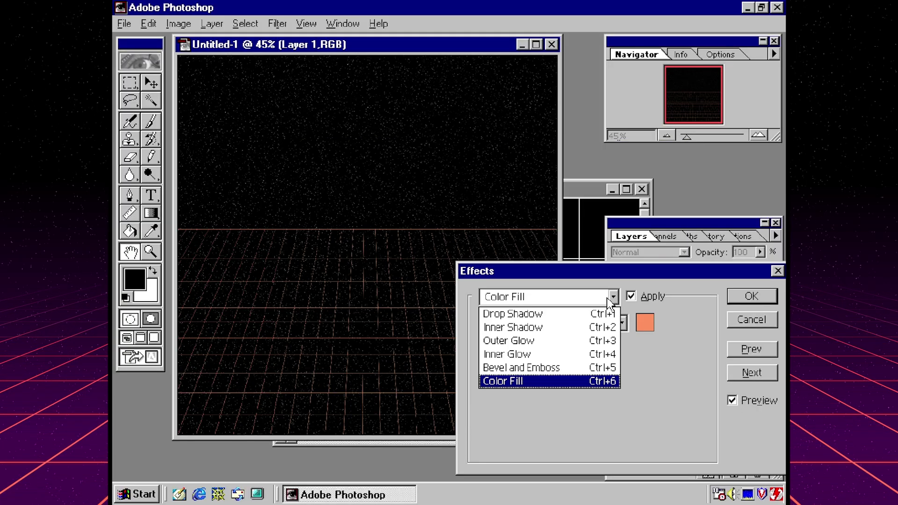
click(567, 346)
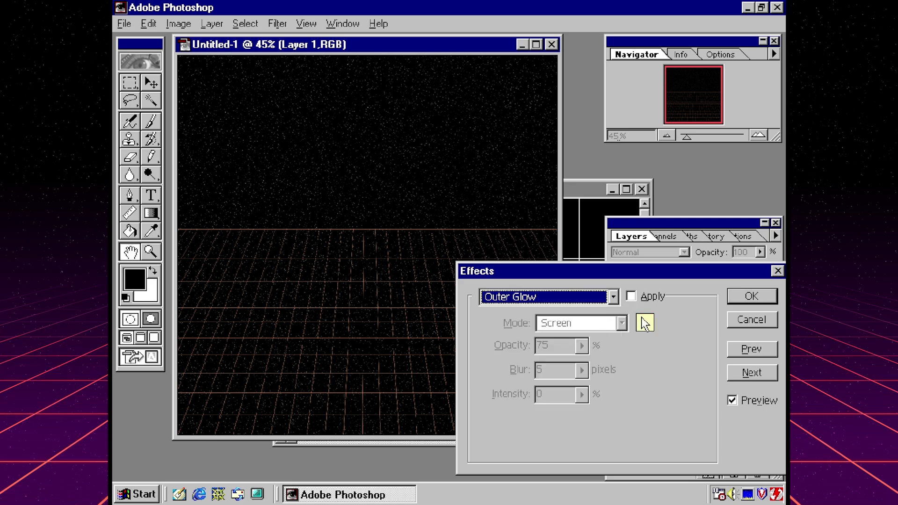
click(637, 295)
click(644, 322)
text(F30088)
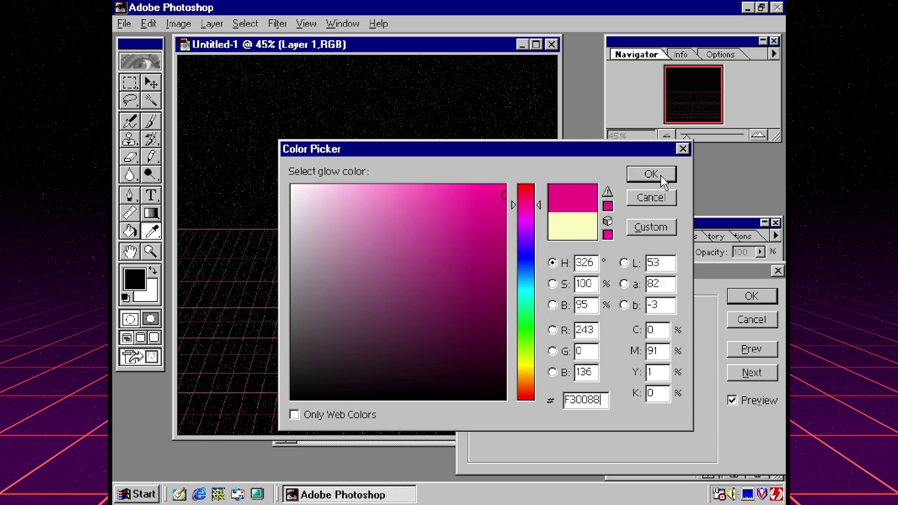
click(661, 178)
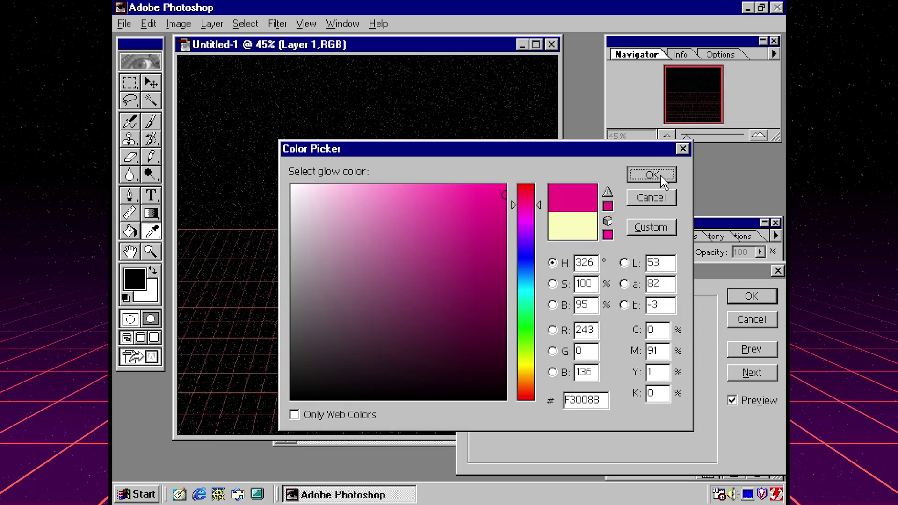
key(Return)
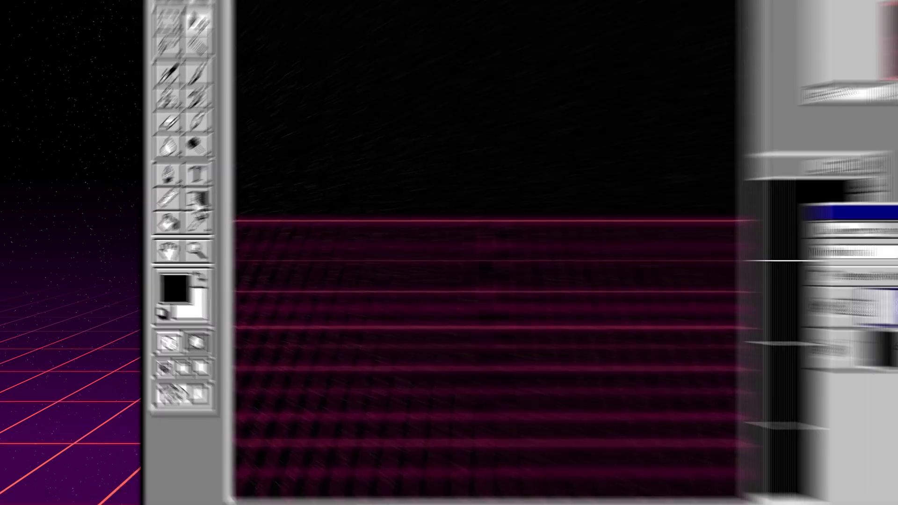
Fade the grid toward the horizon and add a purple Foreground to Transparent gradient from the bottom.
click(149, 211)
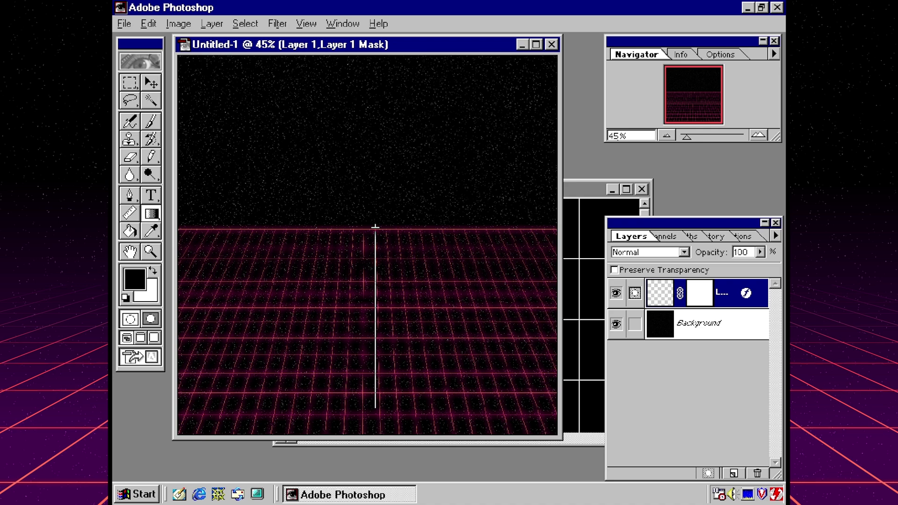
drag(375, 226, 380, 430)
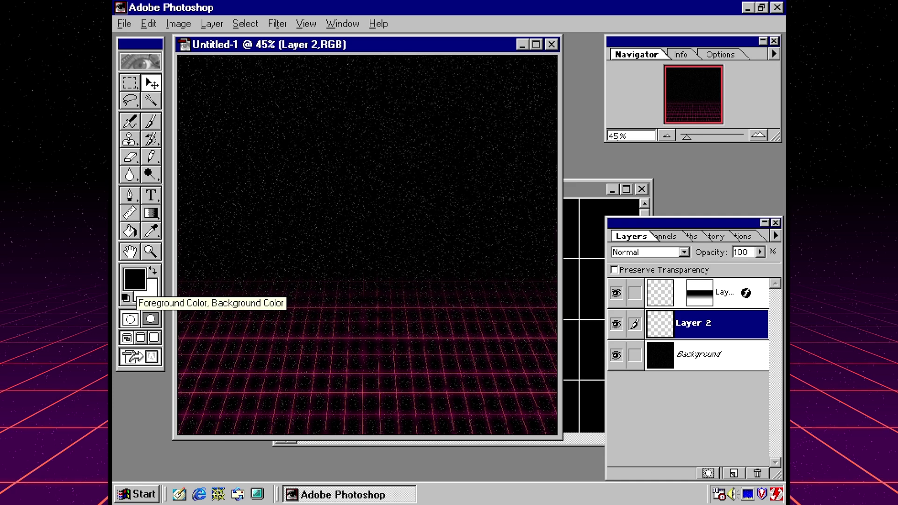
click(136, 282)
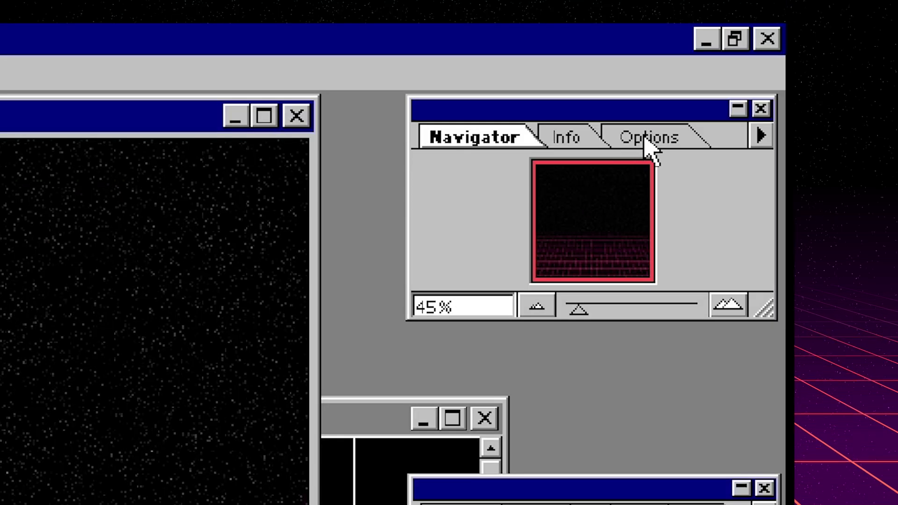
click(649, 140)
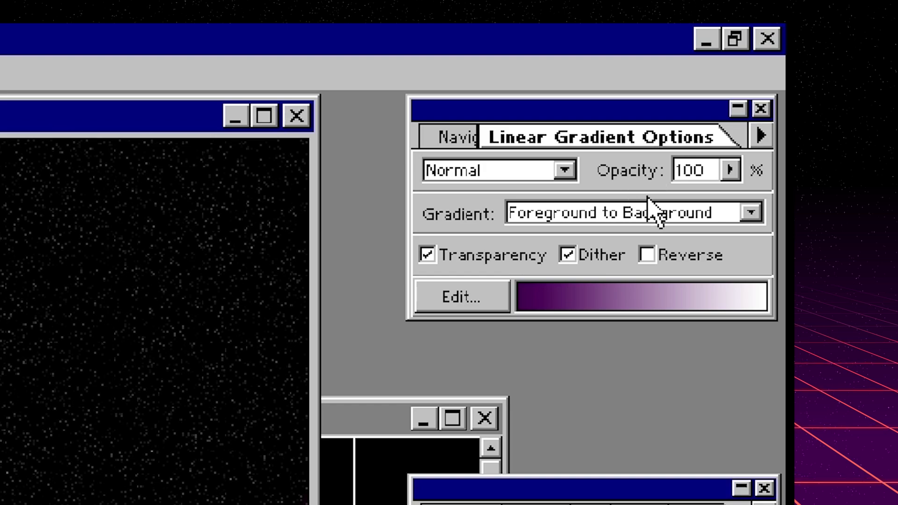
click(750, 212)
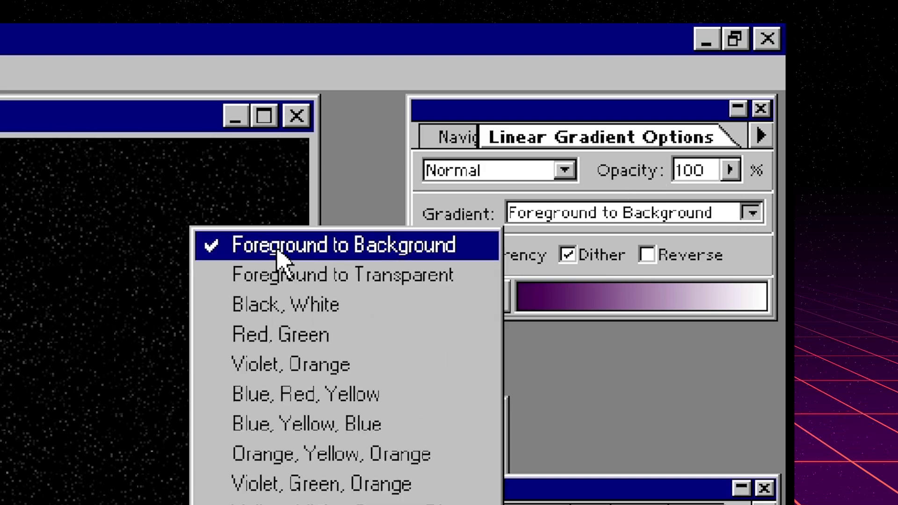
click(266, 265)
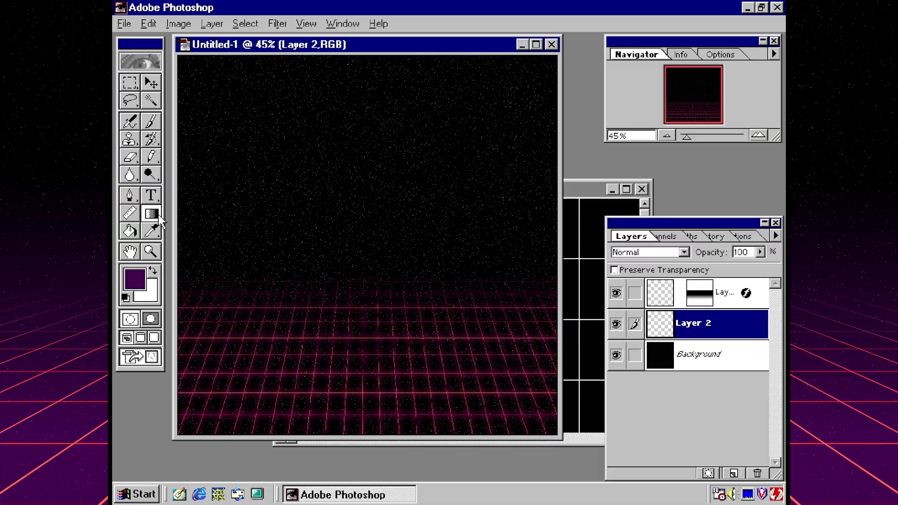
drag(378, 433, 379, 279)
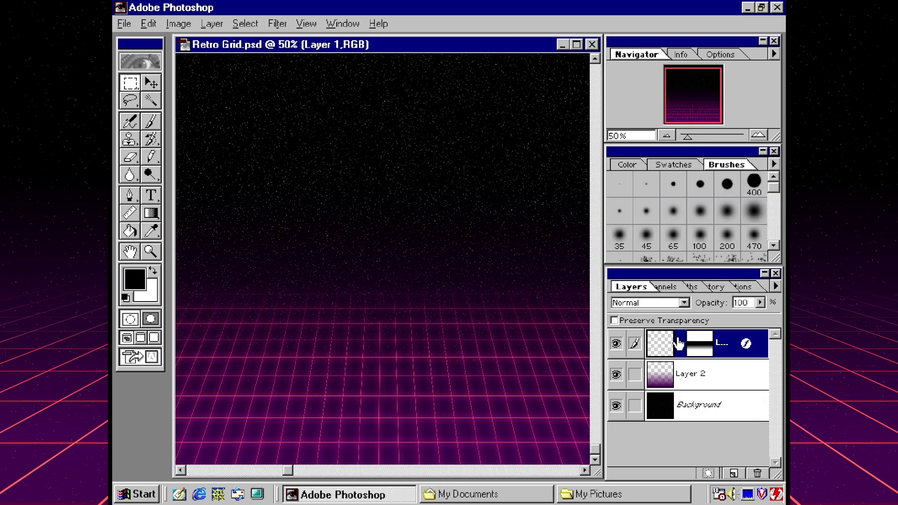
Free Transform the grid layer, squashing it down toward the bottom.
click(147, 24)
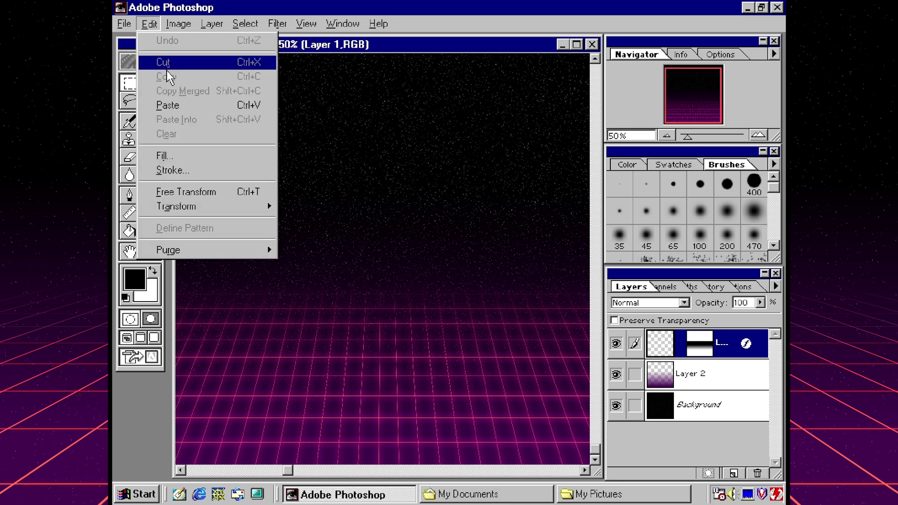
click(183, 191)
drag(384, 236, 385, 292)
key(Return)
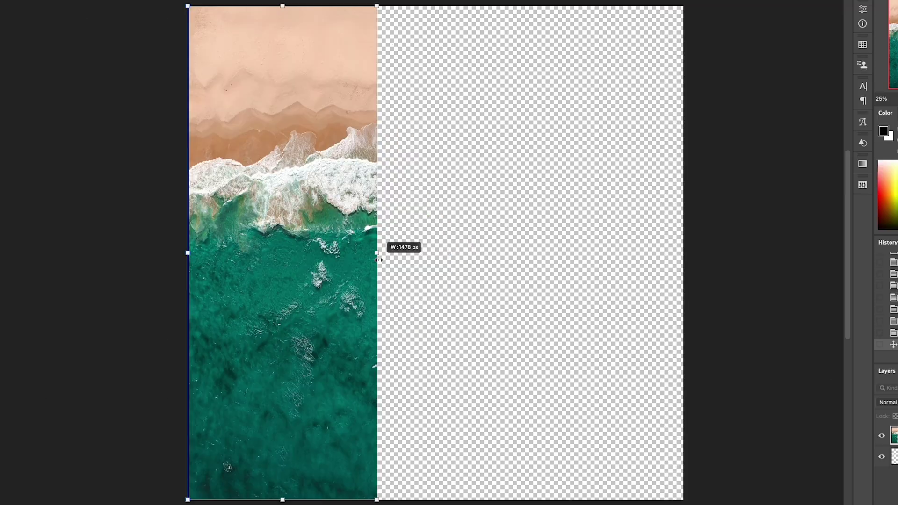
Stretch the Inner Glow layer wider horizontally across the button.
drag(378, 259, 600, 260)
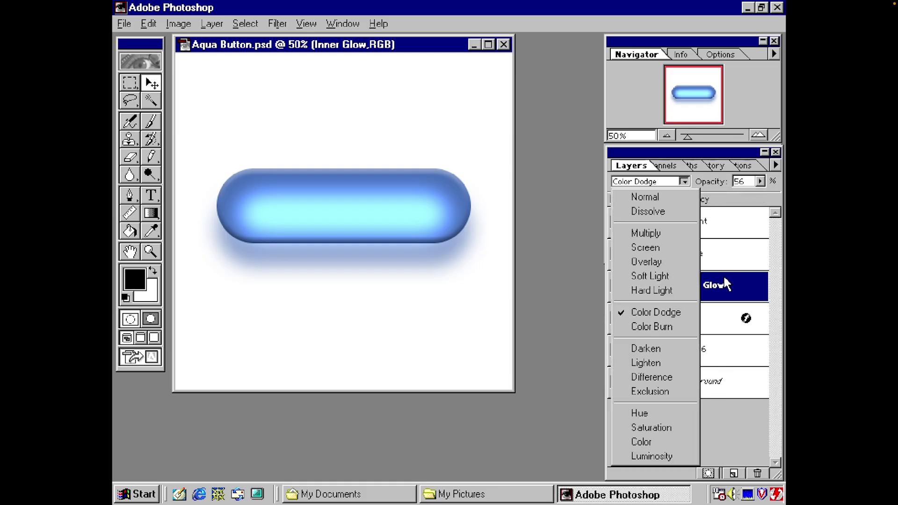
Widen the inner glow across the button and show the Outline and Highlight layers.
key(ctrl+t)
drag(465, 214, 462, 214)
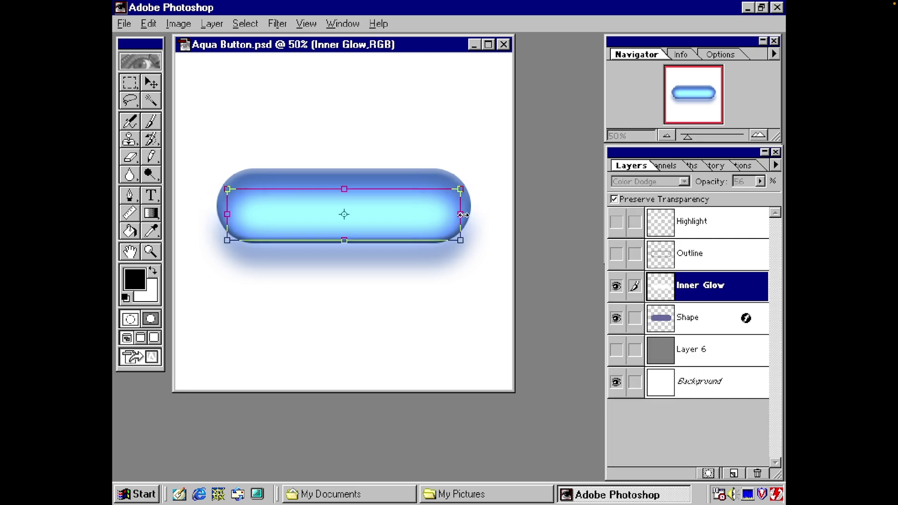
key(Return)
click(617, 255)
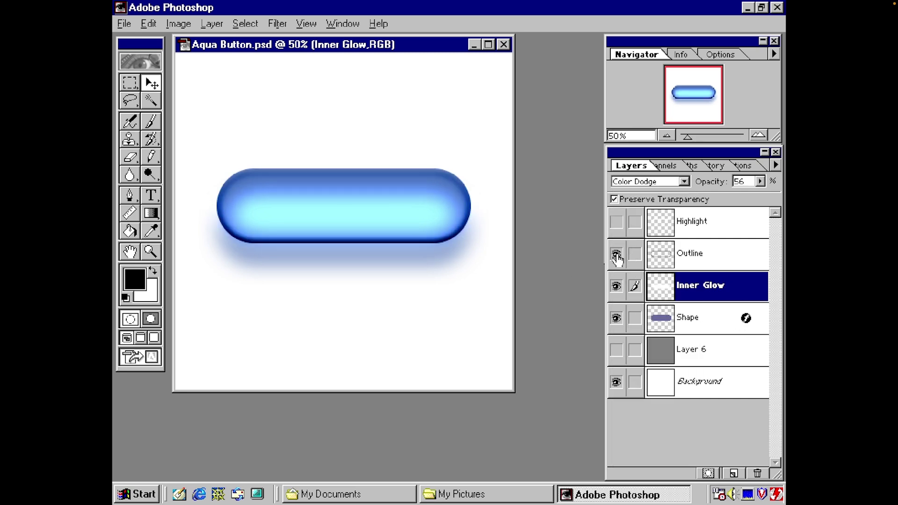
click(617, 222)
Add the text 'Aqua' centred on the button.
click(151, 195)
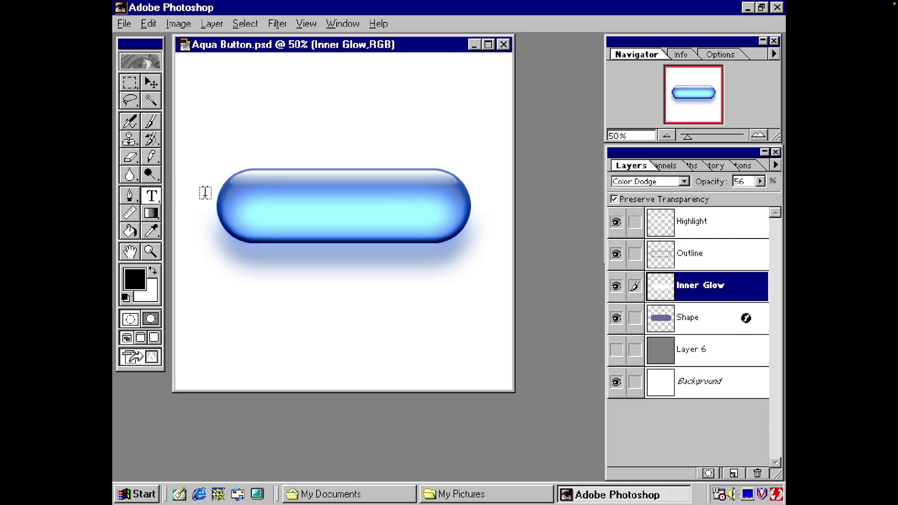
click(299, 206)
text(Aqua)
drag(326, 248, 371, 257)
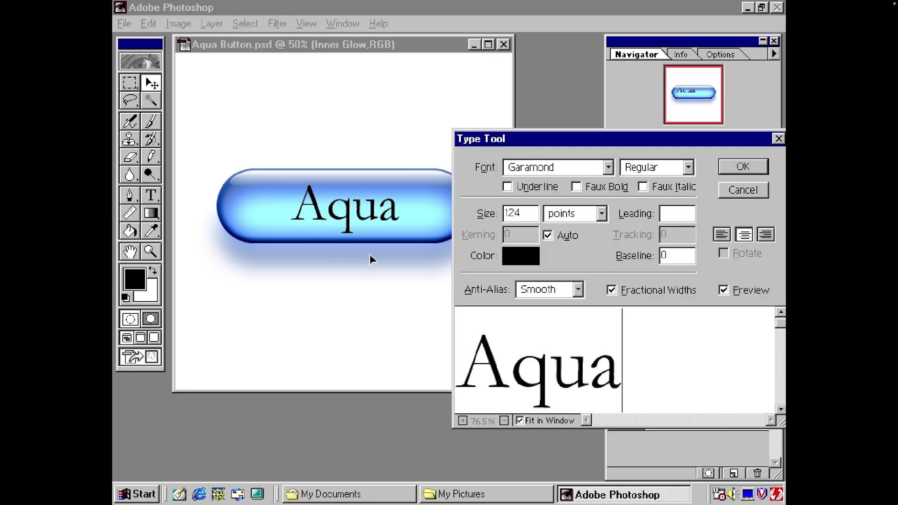
key(Return)
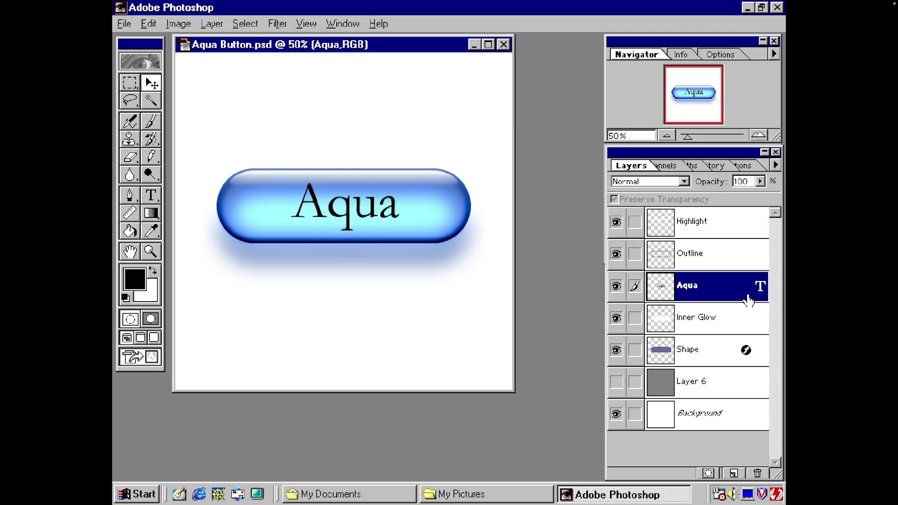
Give the Aqua text a drop shadow in the button's blue and show the pinstripe Layer 6.
right_click(748, 301)
click(695, 374)
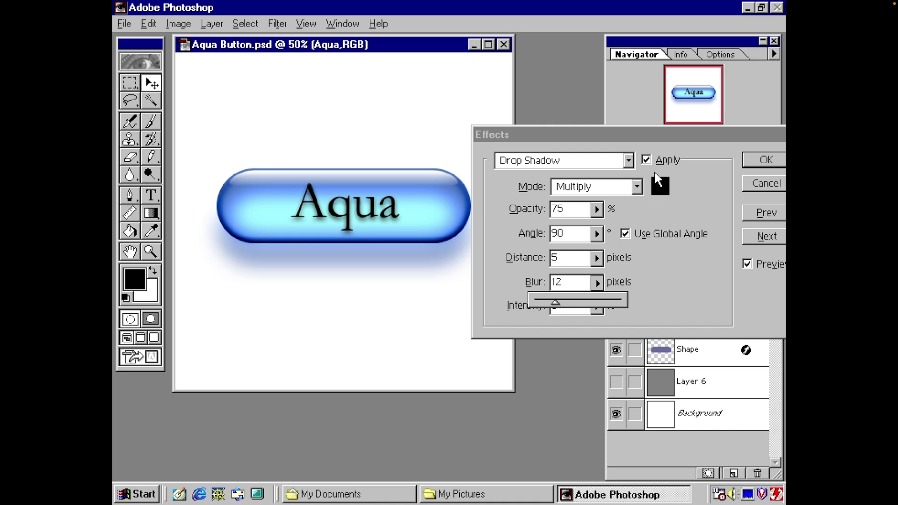
click(658, 185)
click(237, 238)
key(Return)
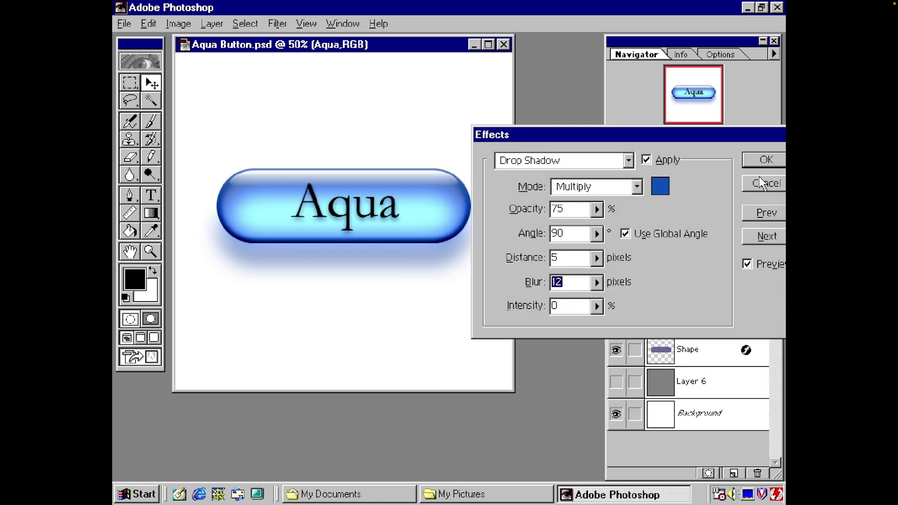
key(Return)
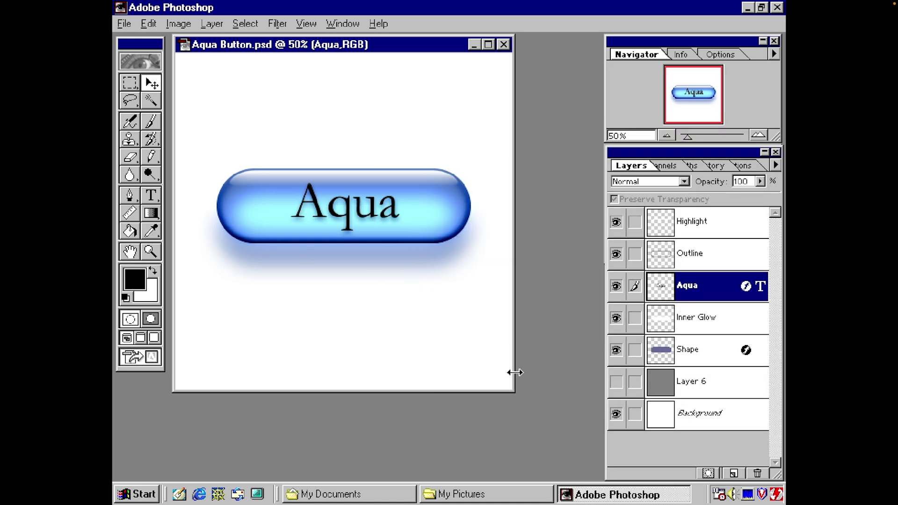
click(618, 383)
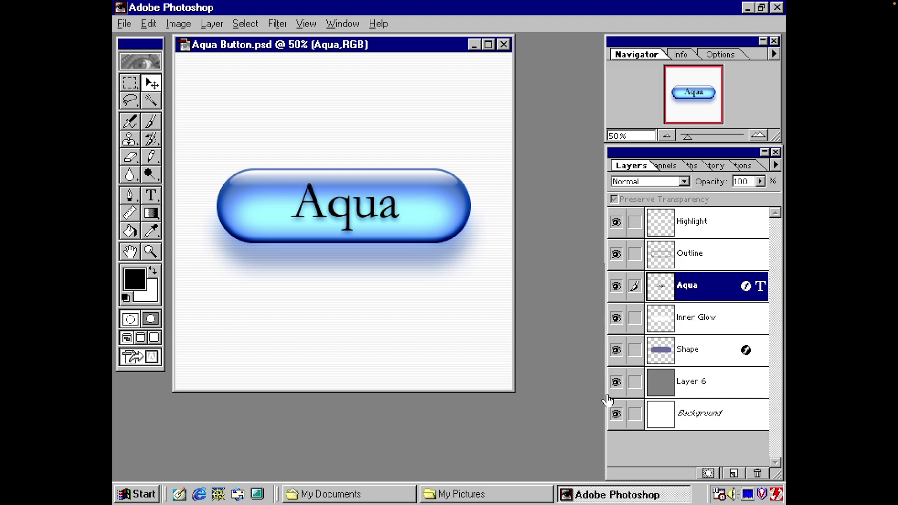